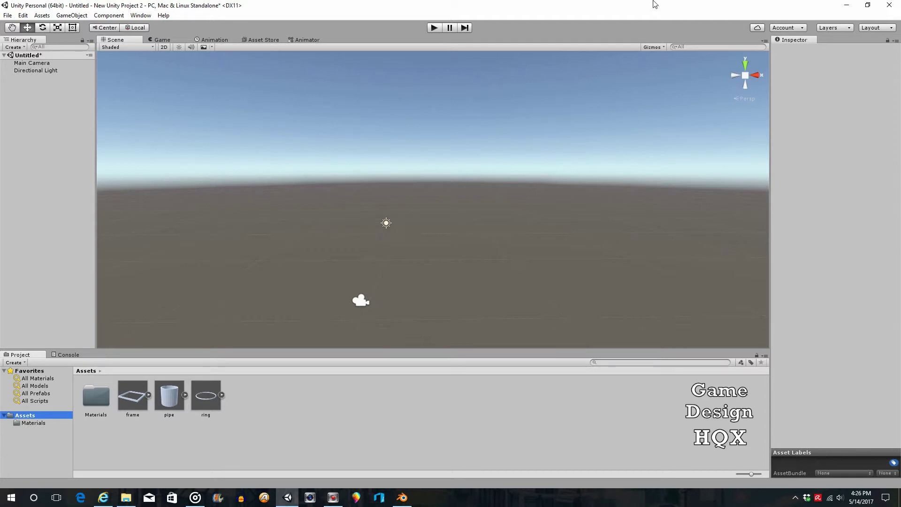
Step: Bring Blender to the front and delete the default cube
click(72, 15)
mouse_move(117, 47)
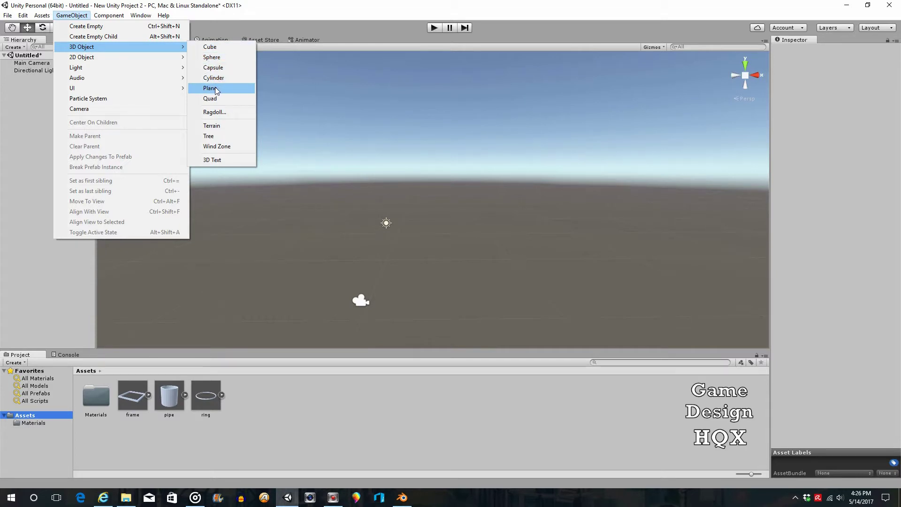
click(291, 5)
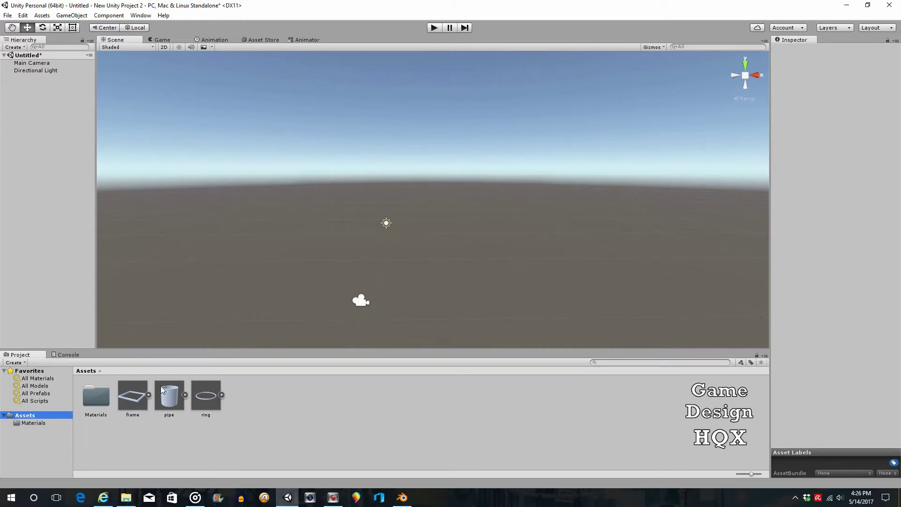
click(403, 498)
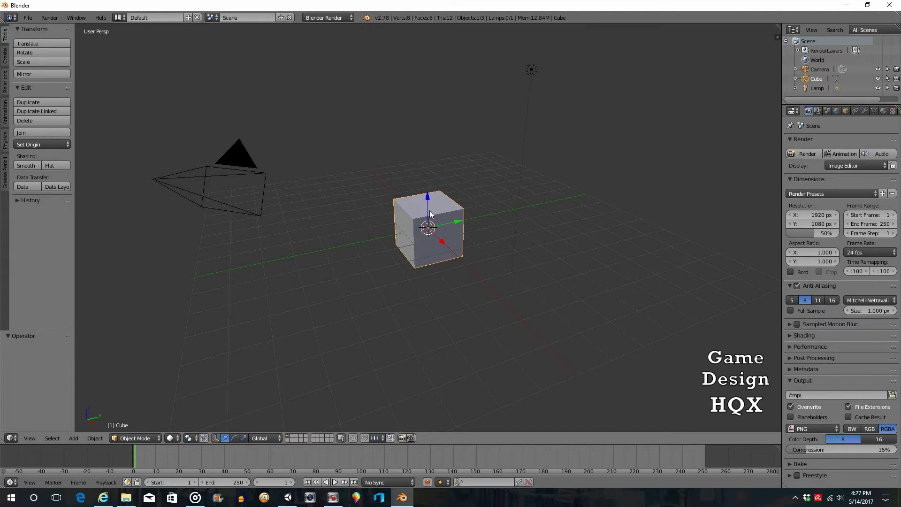
key(x)
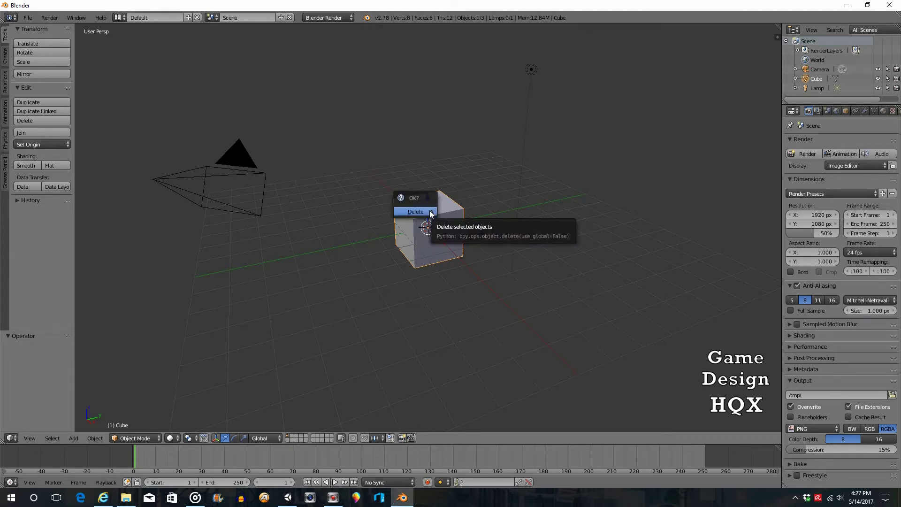
click(428, 211)
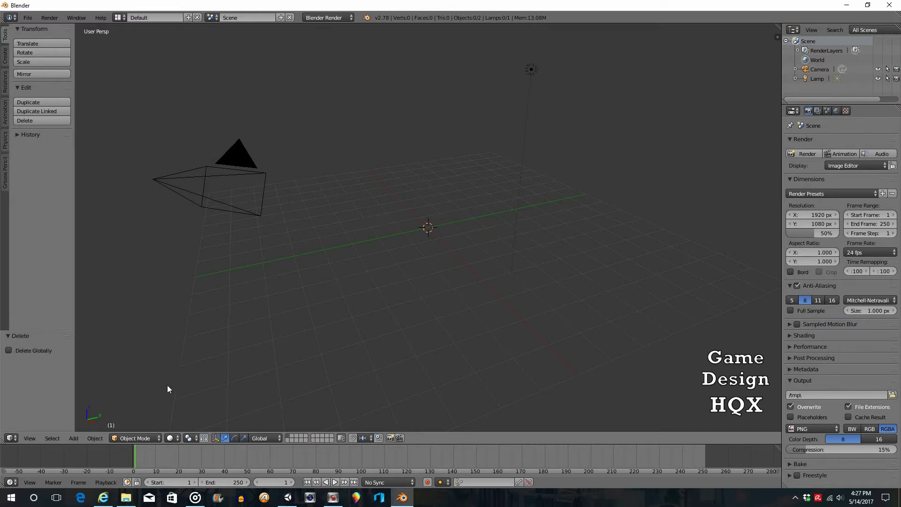
Step: Add a new radius-1 cube mesh at the scene origin
click(74, 439)
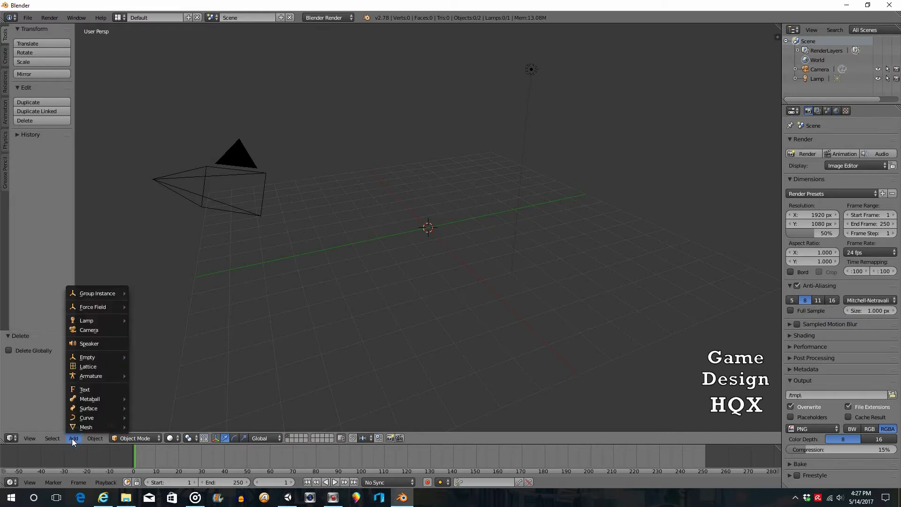
mouse_move(80, 425)
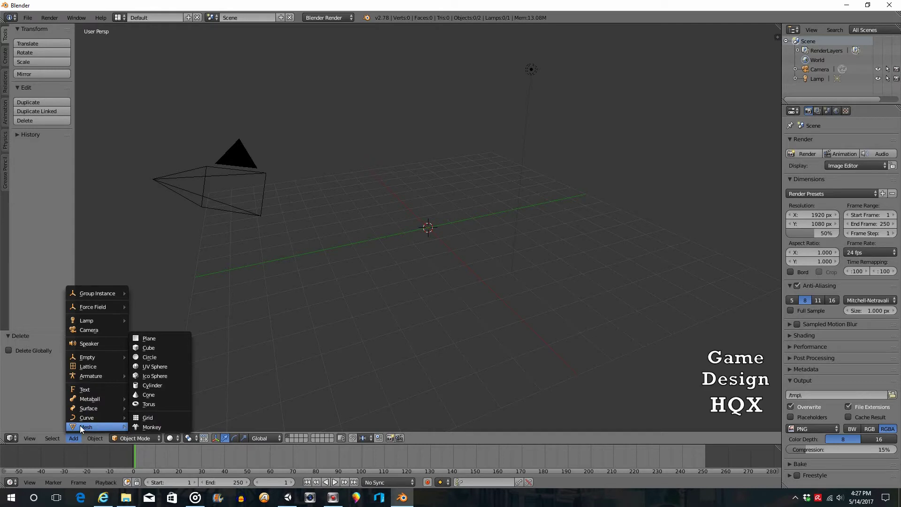
click(156, 347)
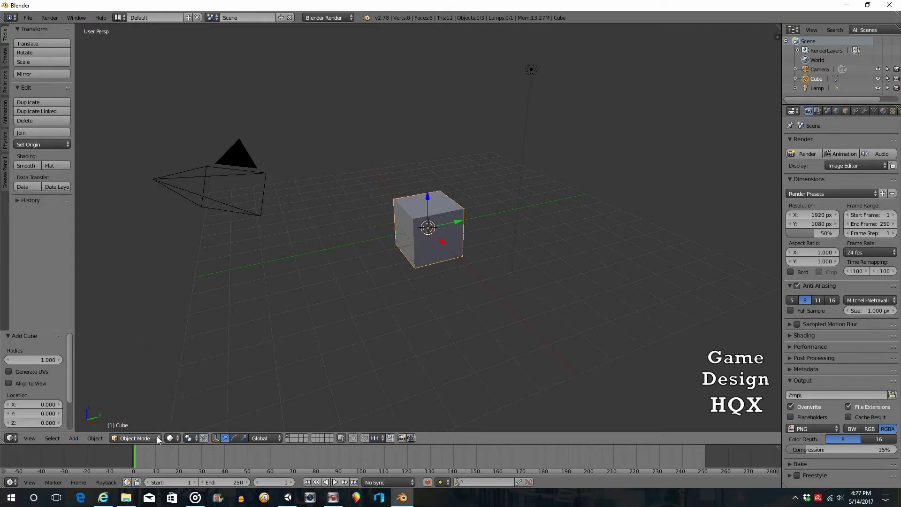
click(136, 438)
Step: Enter Edit Mode, deselect everything, and box-select the cube's four top vertices
click(140, 417)
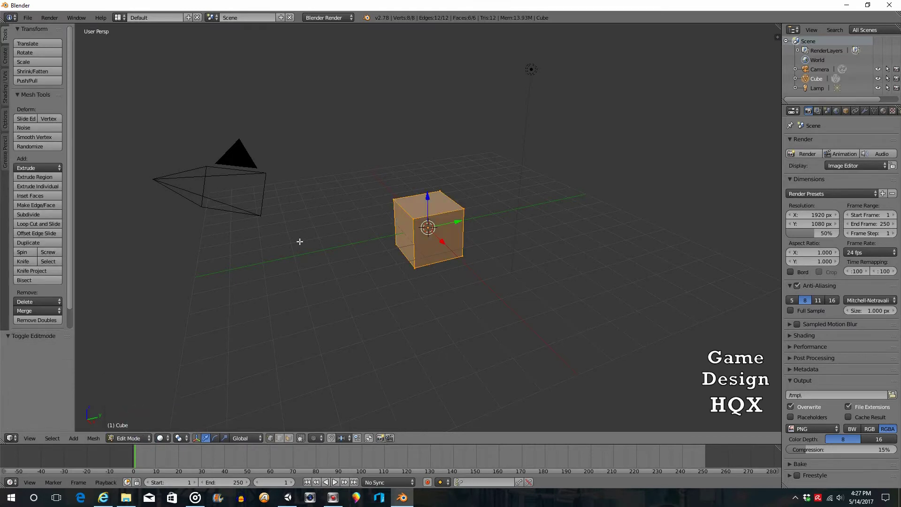
key(a)
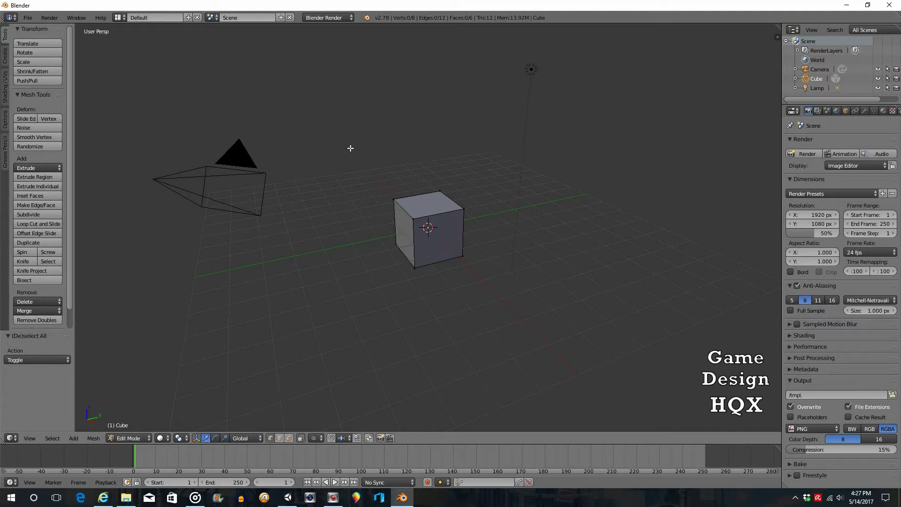
key(b)
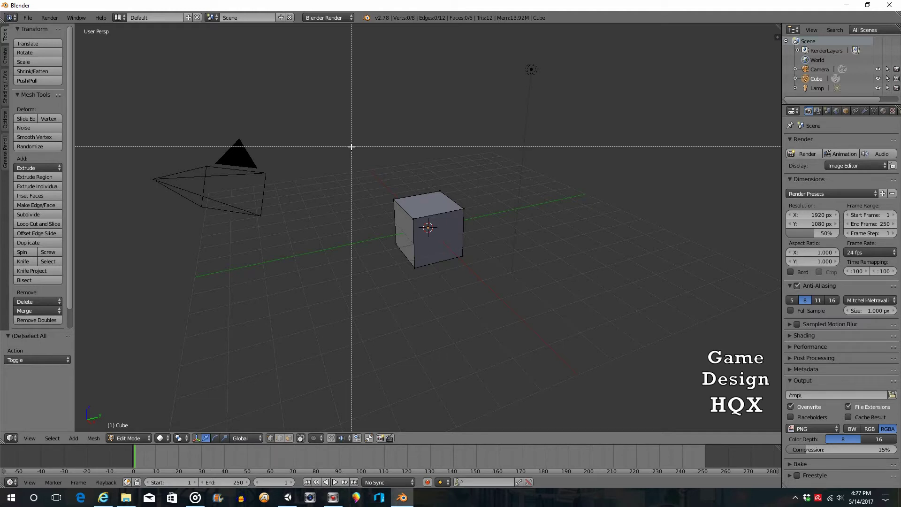
click(388, 179)
drag(387, 180, 494, 228)
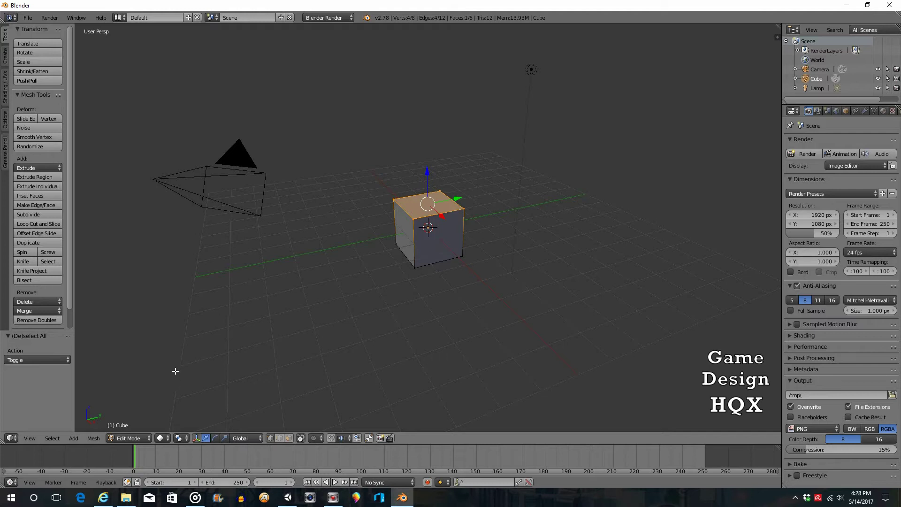
Step: Merge the four top vertices at center, making a five-vertex pyramid
click(92, 438)
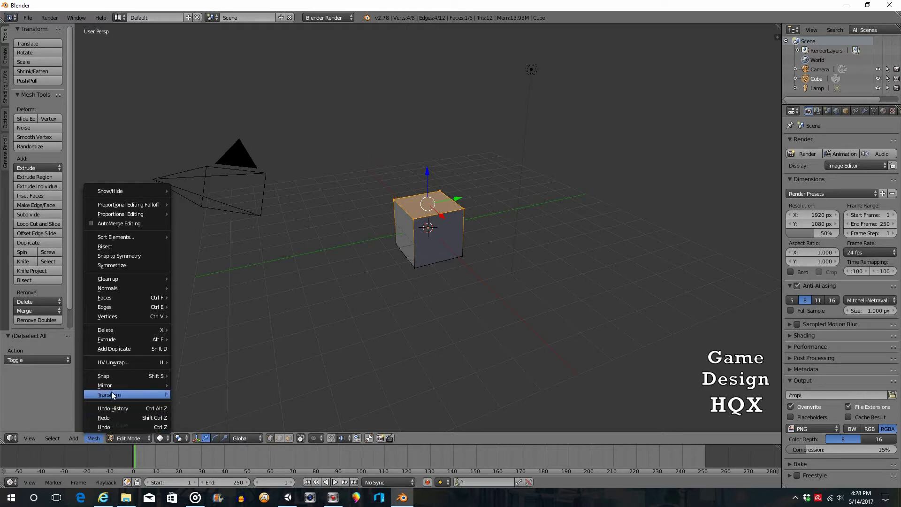
mouse_move(126, 312)
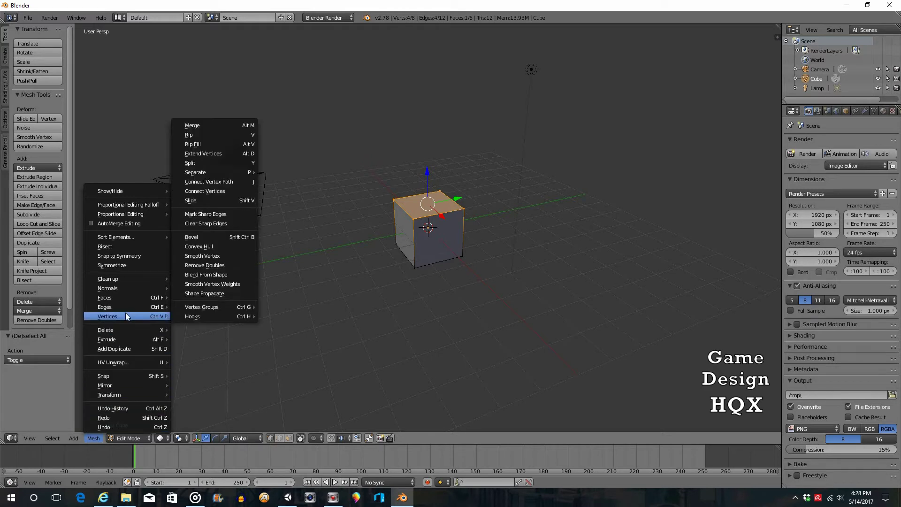
click(233, 123)
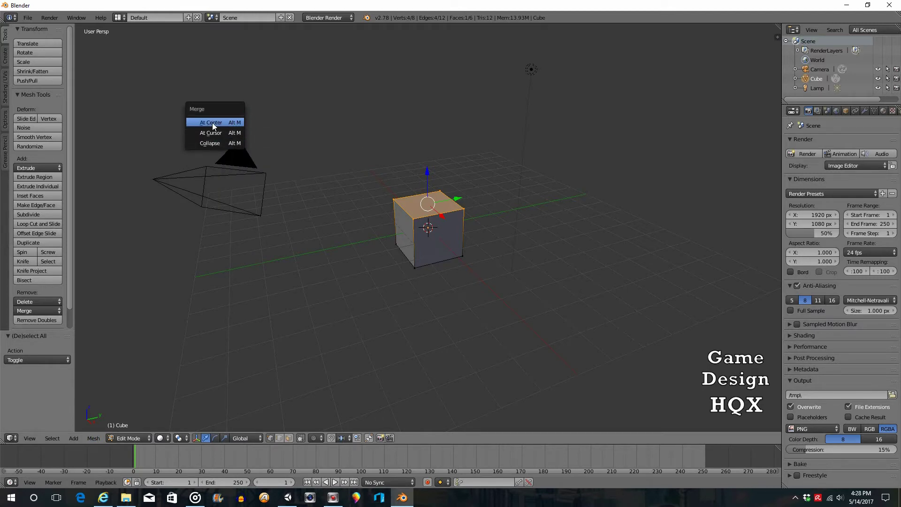
click(212, 122)
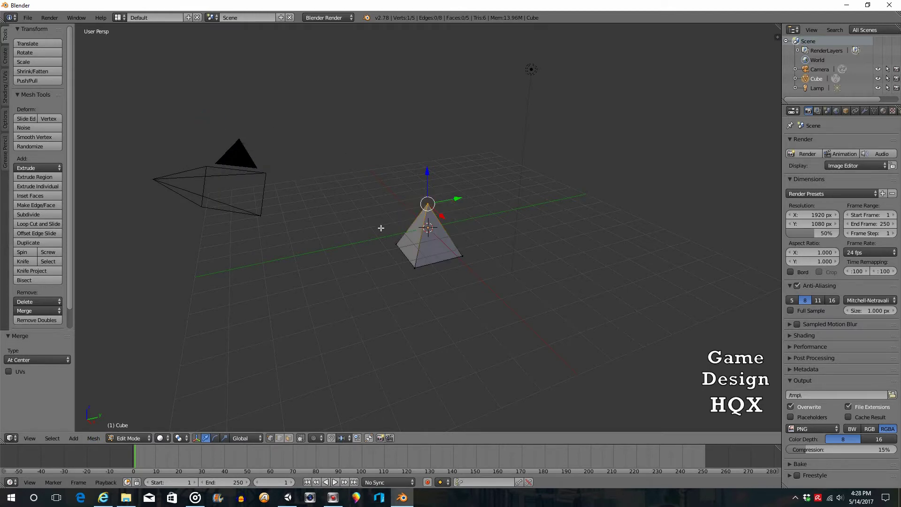
scroll(520, 247, up, 5)
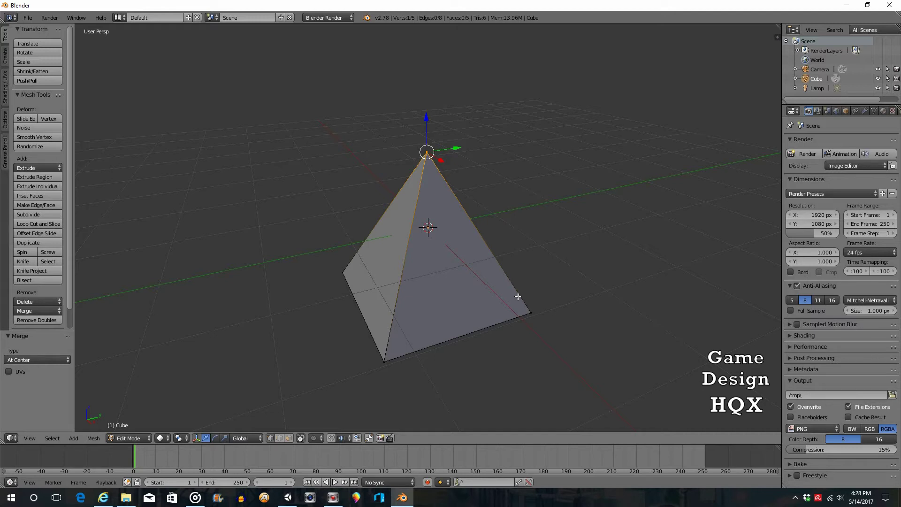
scroll(518, 296, down, 4)
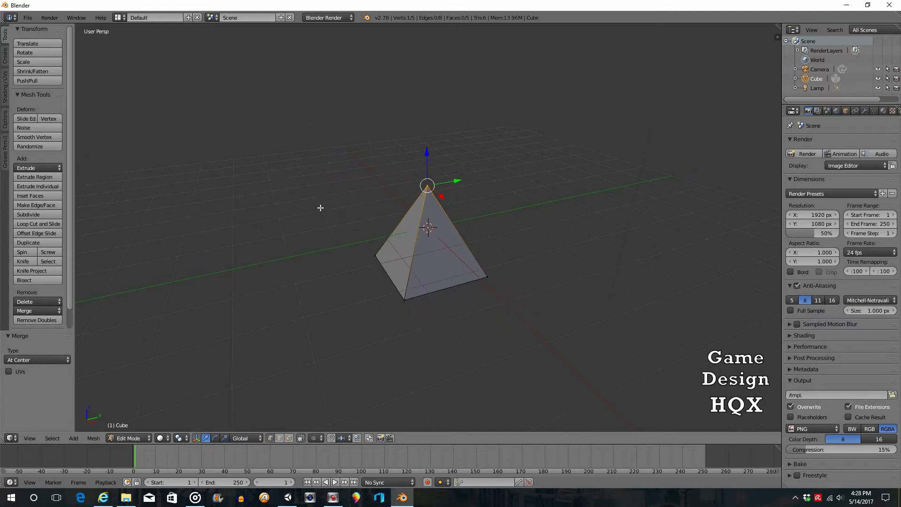
Step: Save the untitled scene as pyramid.blend in the 3D Objects folder
click(30, 18)
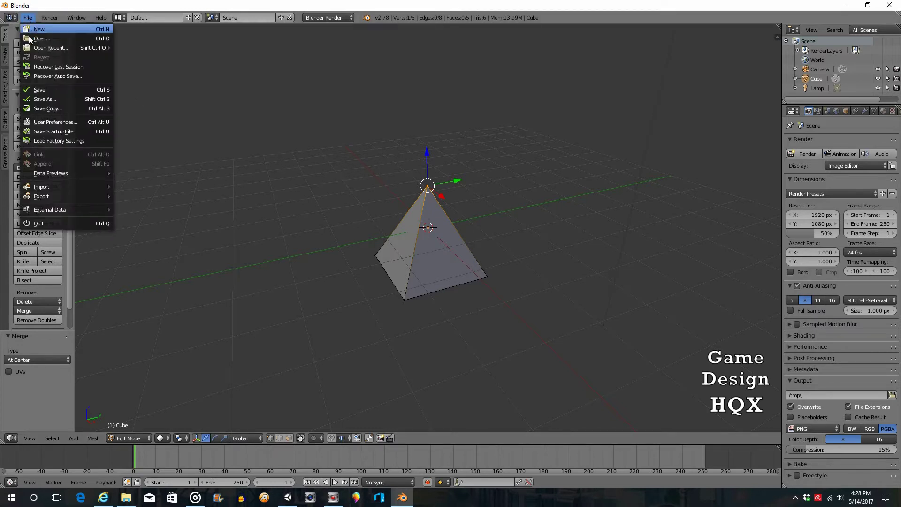
click(54, 100)
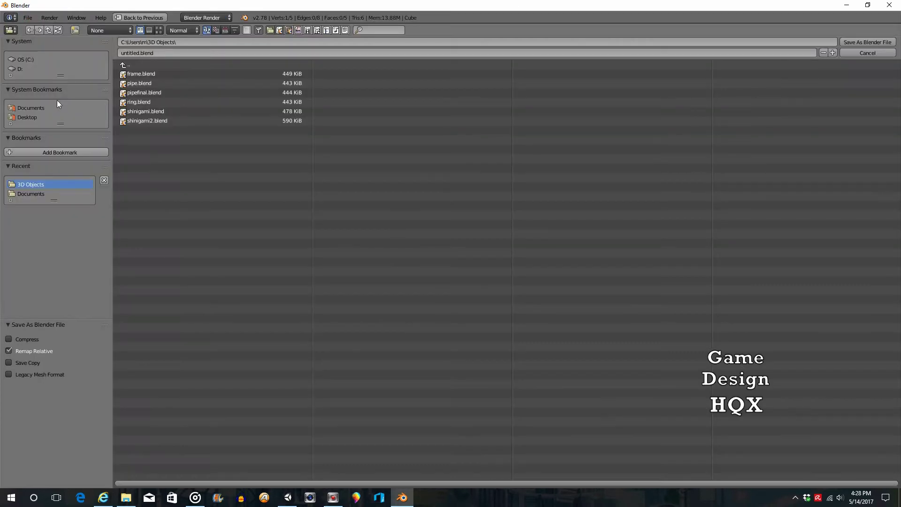
click(126, 56)
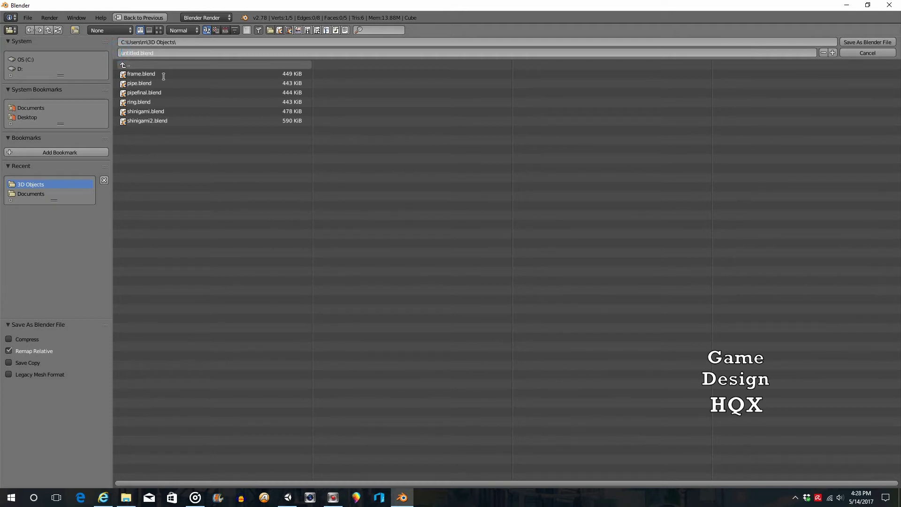
key(Delete)
key(Delete)
key(Delete)
key(Delete)
key(Delete)
key(Delete)
text(pyramid)
click(855, 41)
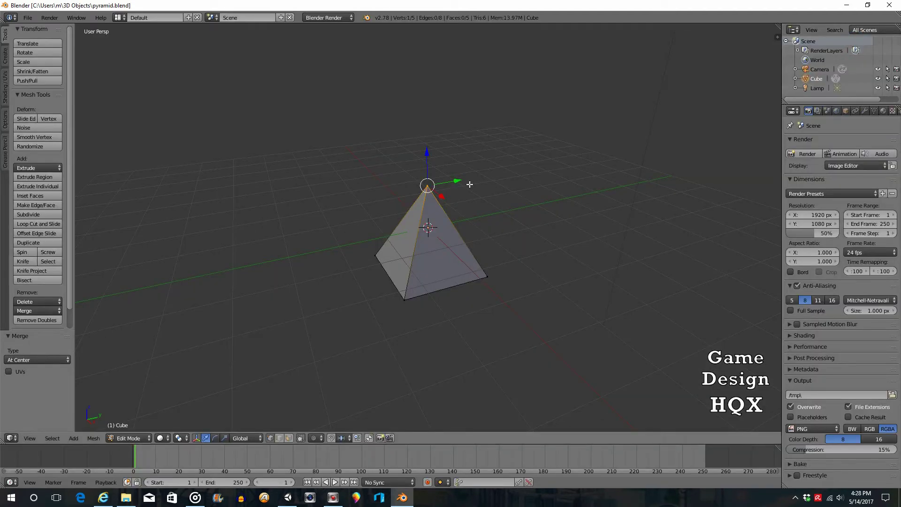
Step: Export the pyramid as pyramid.fbx (FBX 7.4 binary) into 3D Objects
click(26, 19)
mouse_move(62, 195)
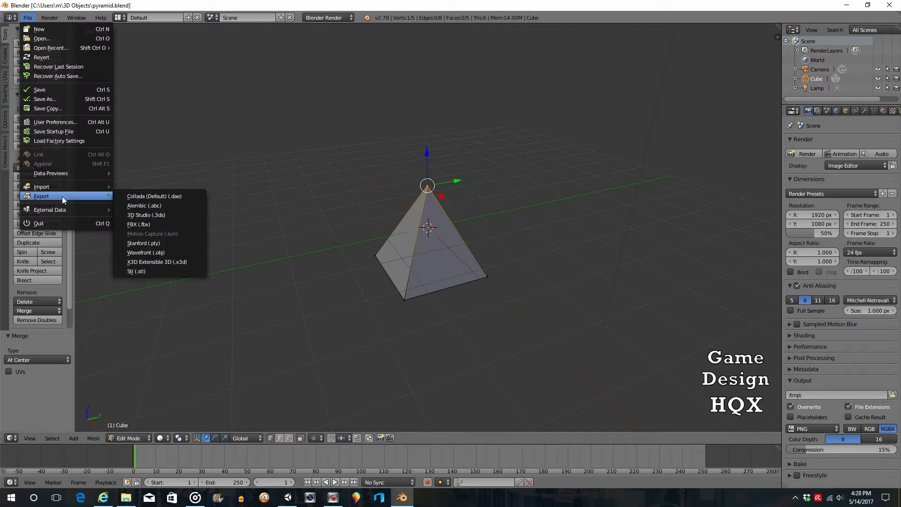
click(137, 224)
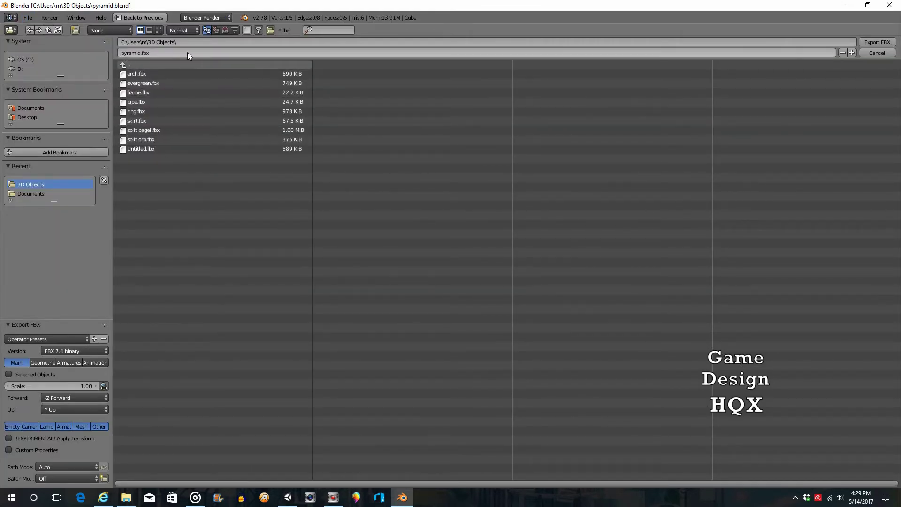
click(877, 44)
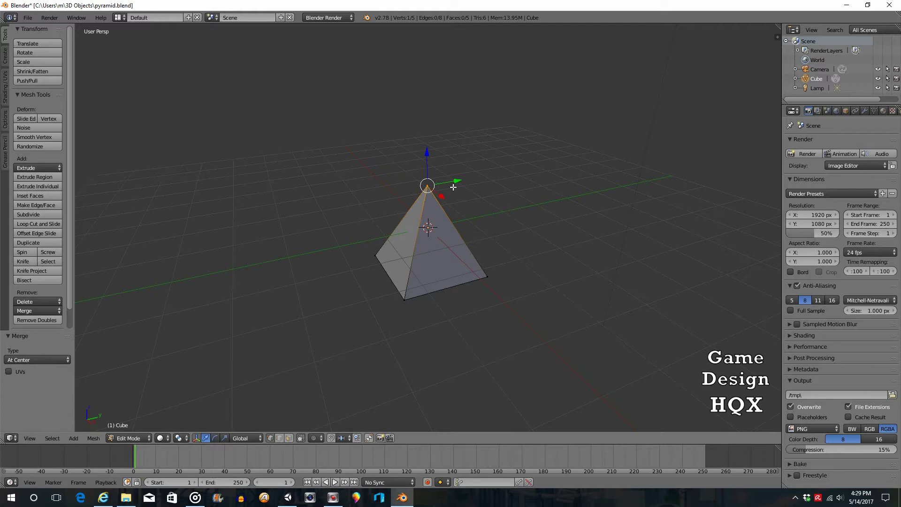
Step: Undo the merge back to a cube, then re-merge the top vertices at center with Alt+M
right_click(358, 245)
key(ctrl+z)
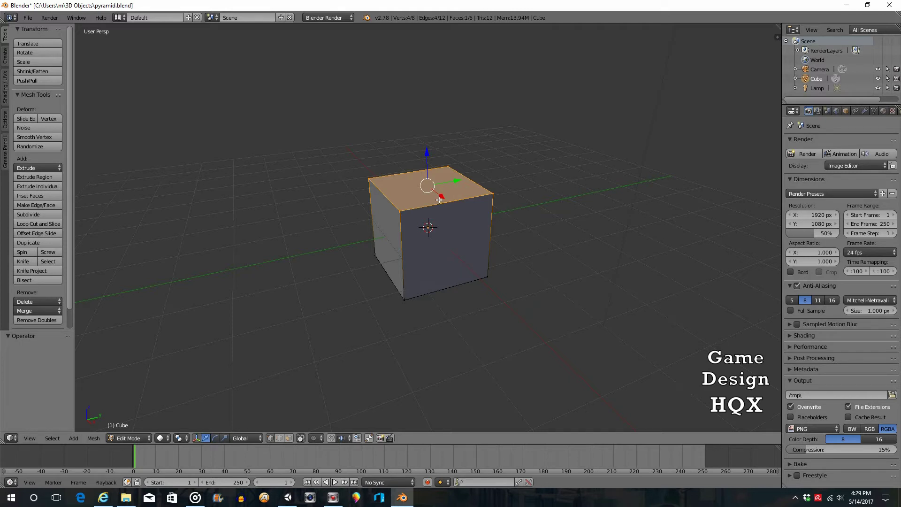
key(alt+m)
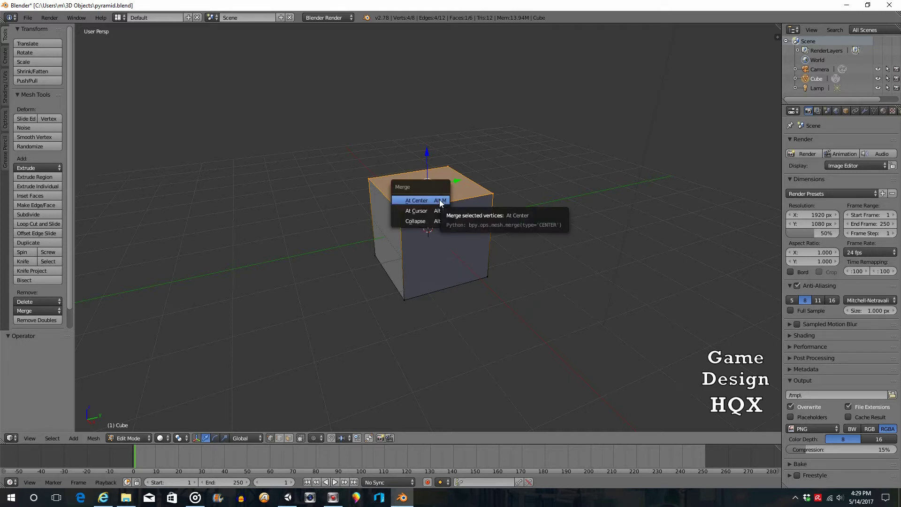
click(419, 200)
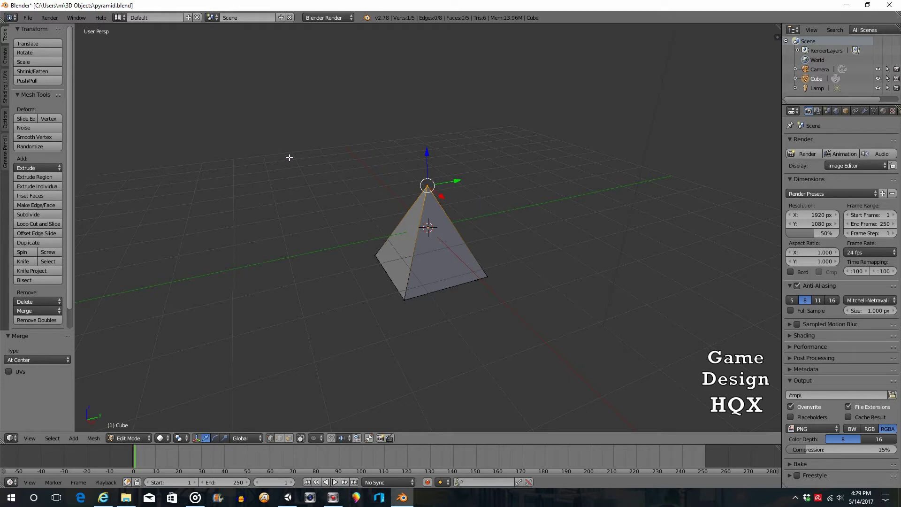
Step: Reload the start-up file for a fresh scene and delete its default cube
click(29, 18)
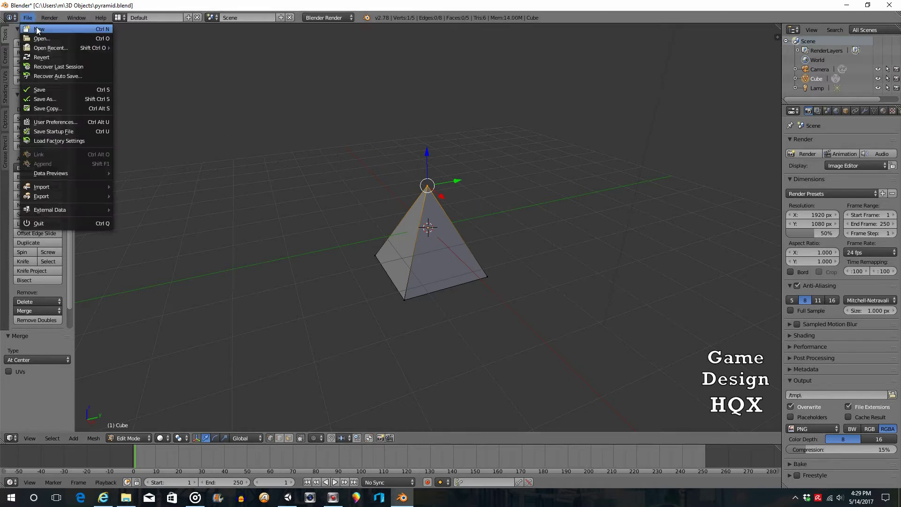
click(37, 30)
click(35, 35)
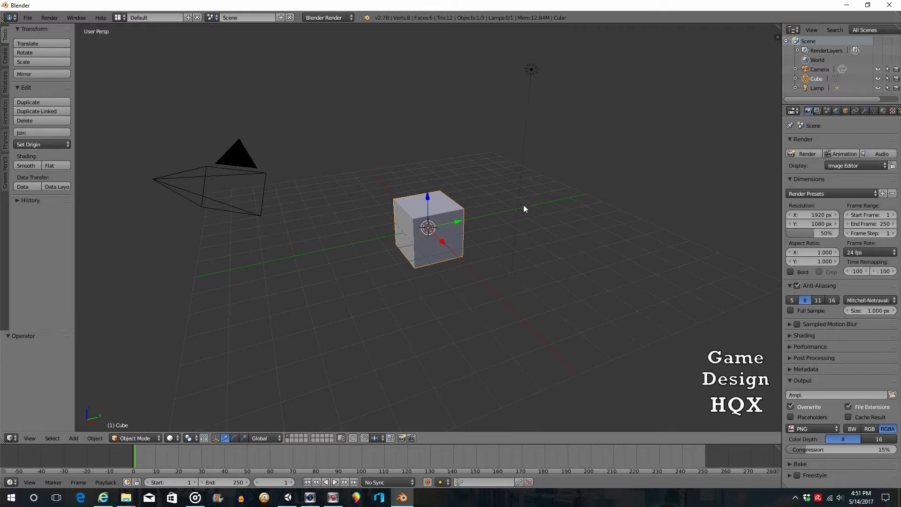
key(x)
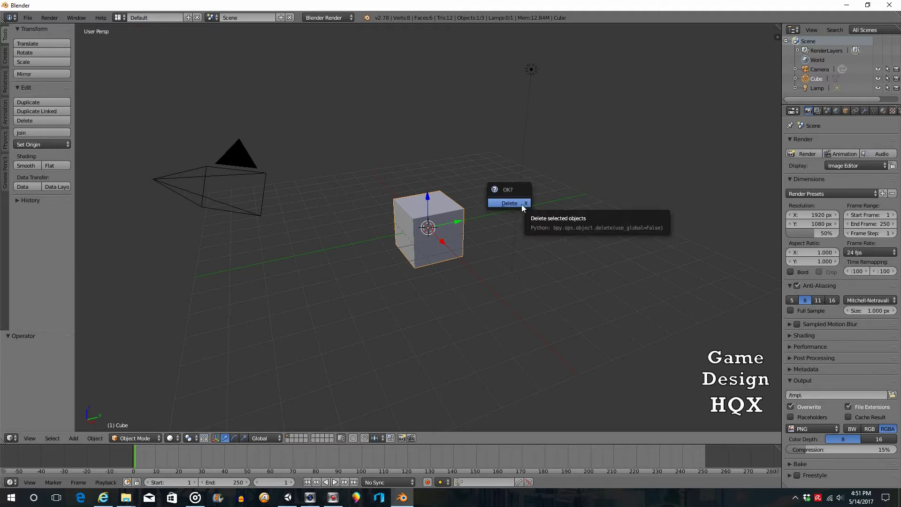
click(510, 205)
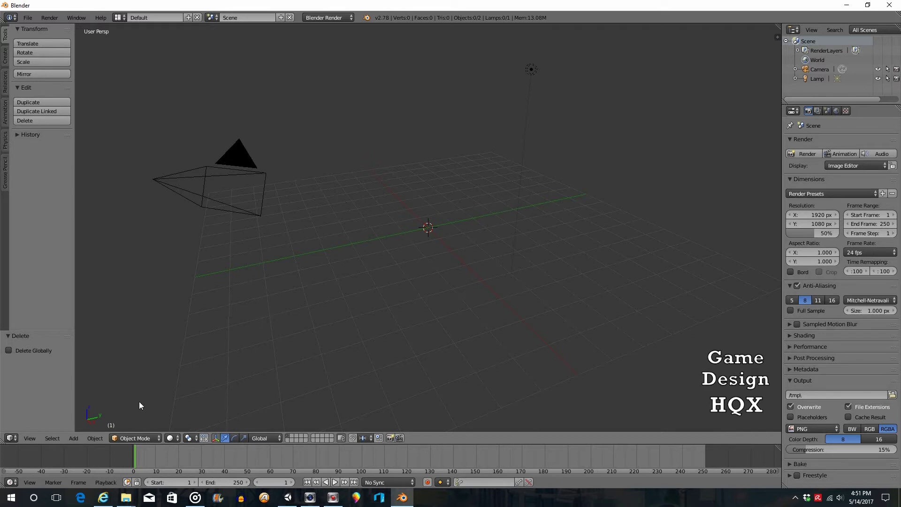
Step: Add a 32-vertex cylinder with Cap Fill Type set to Nothing
click(96, 439)
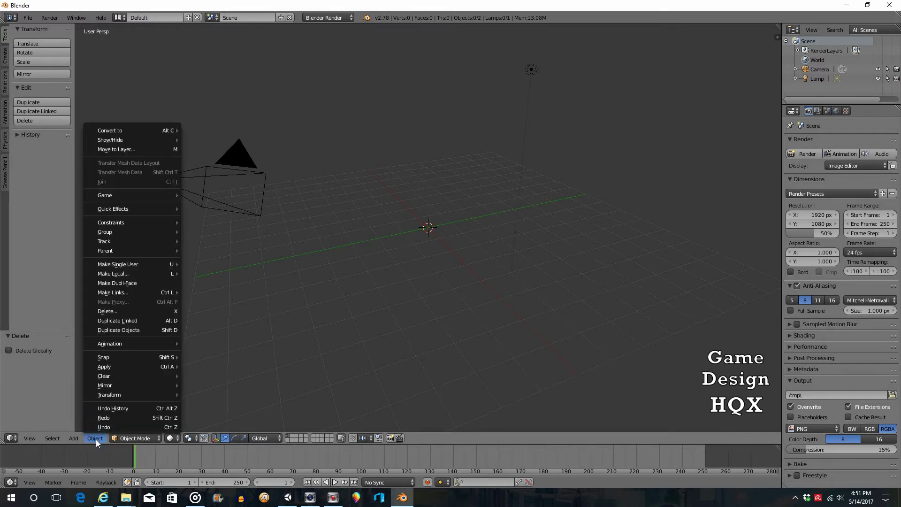
mouse_move(74, 438)
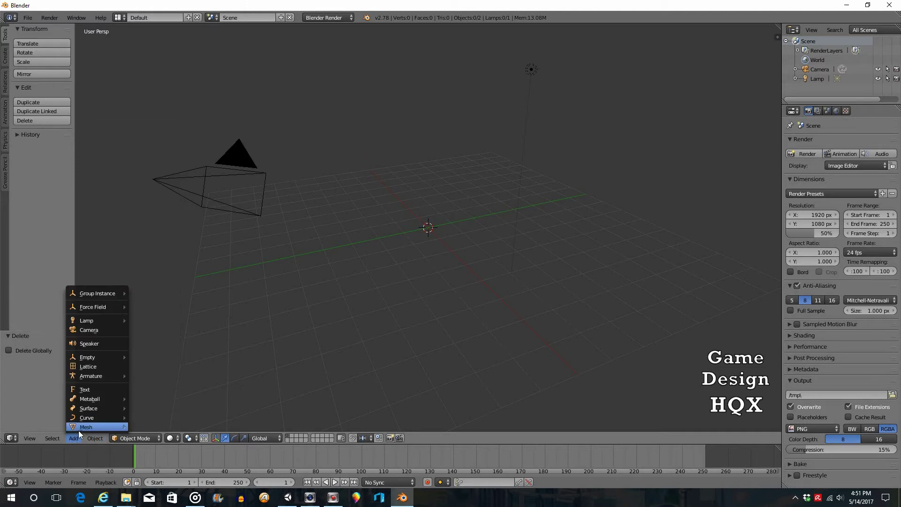
click(159, 388)
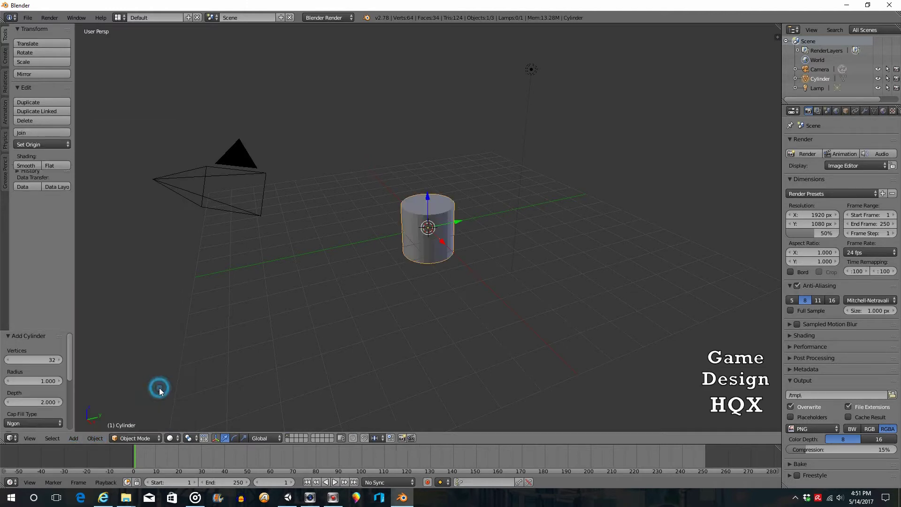
click(27, 424)
click(24, 412)
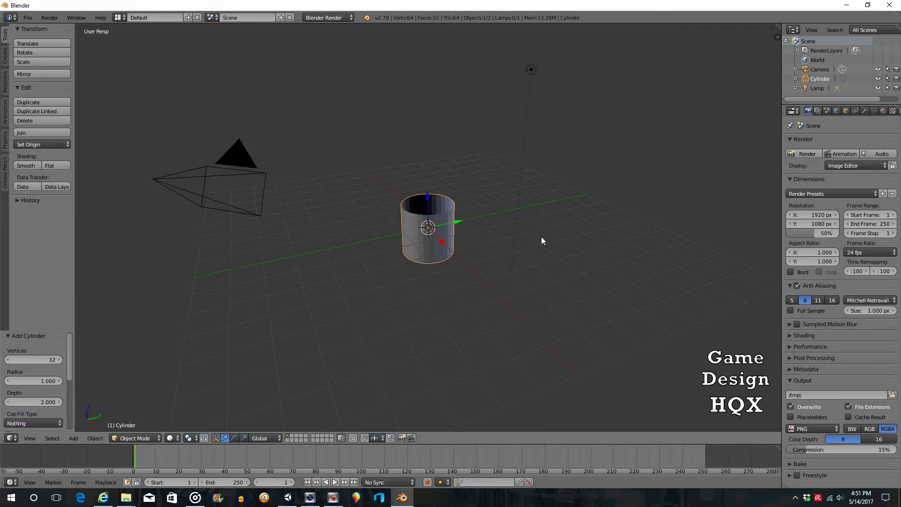
Step: Tilt the view down on the cylinder and switch viewport shading to Wireframe
scroll(542, 237, up, 4)
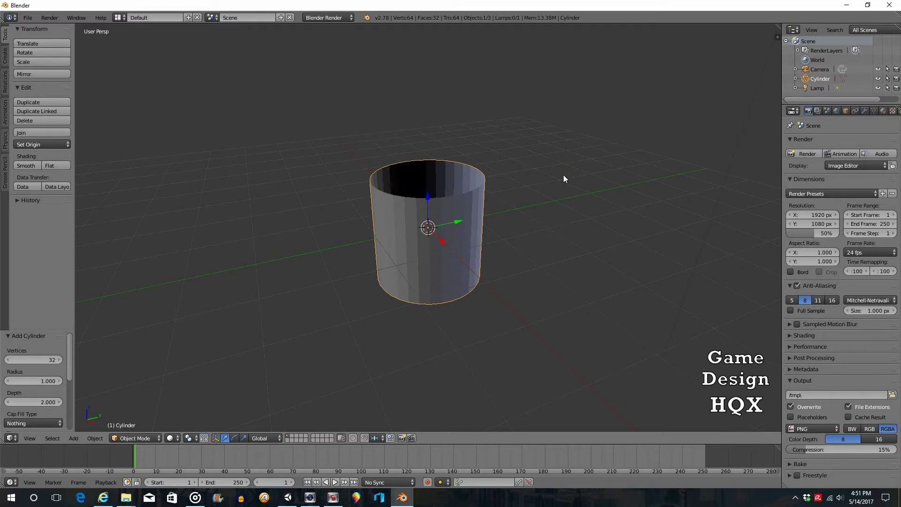
mouse_move(566, 164)
middle_down()
mouse_move(532, 244)
mouse_move(556, 167)
middle_up()
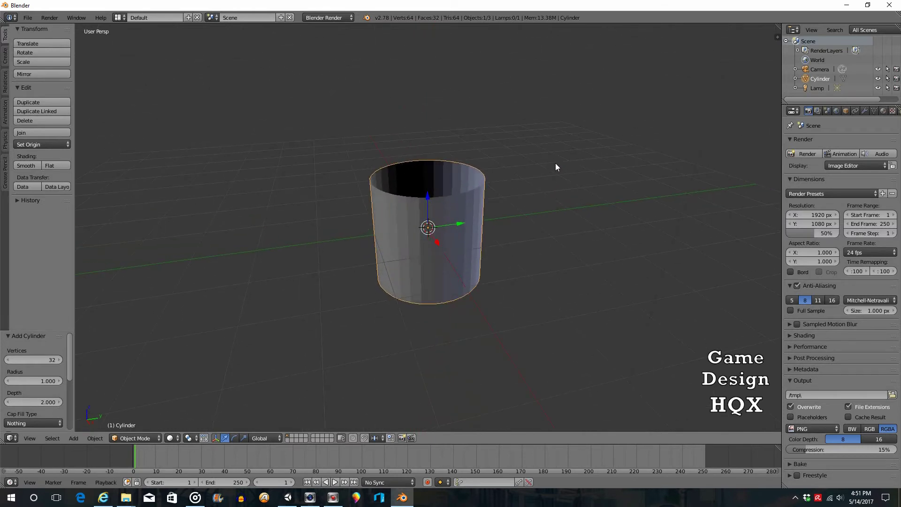
click(170, 438)
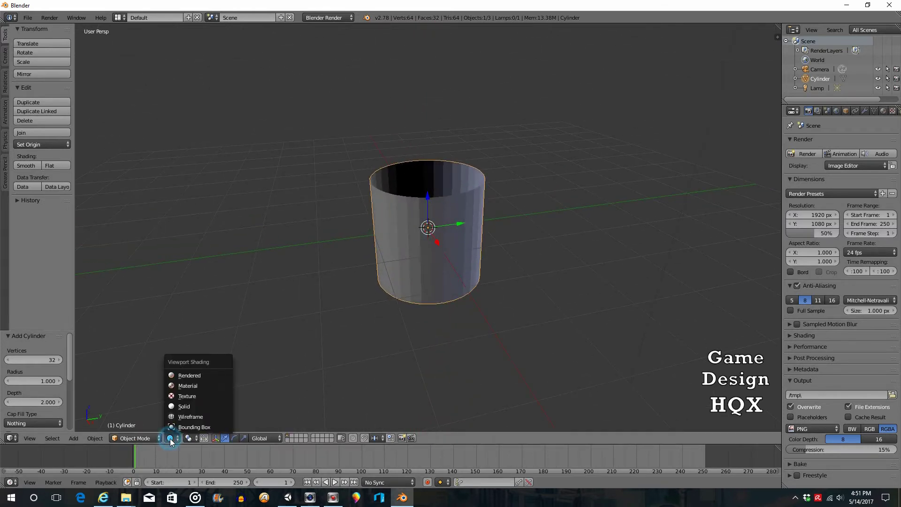
click(179, 414)
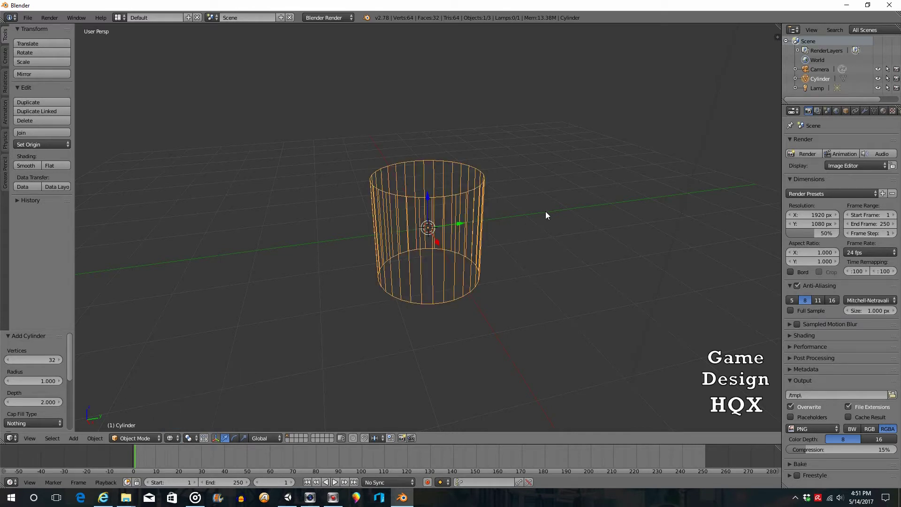
Step: Put the cylinder into Edit Mode and orbit to a top-down view
click(135, 438)
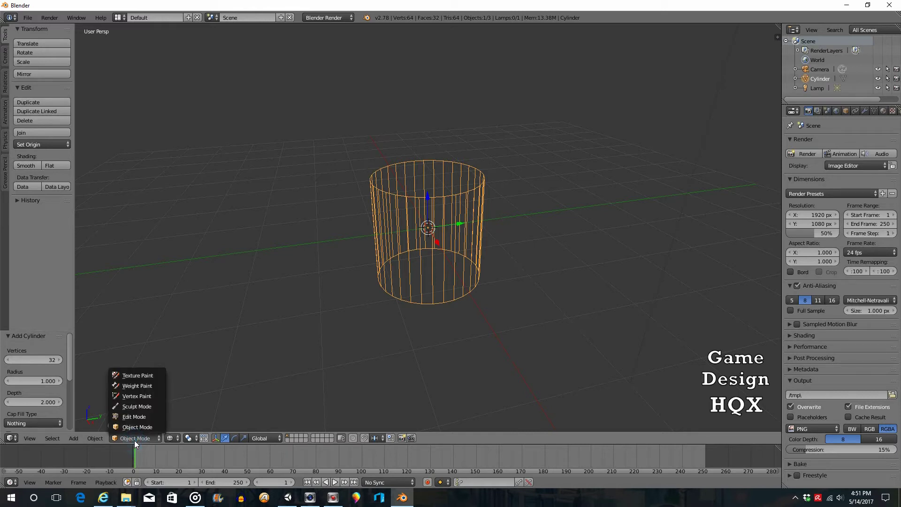
click(136, 416)
middle_drag(560, 229, 539, 303)
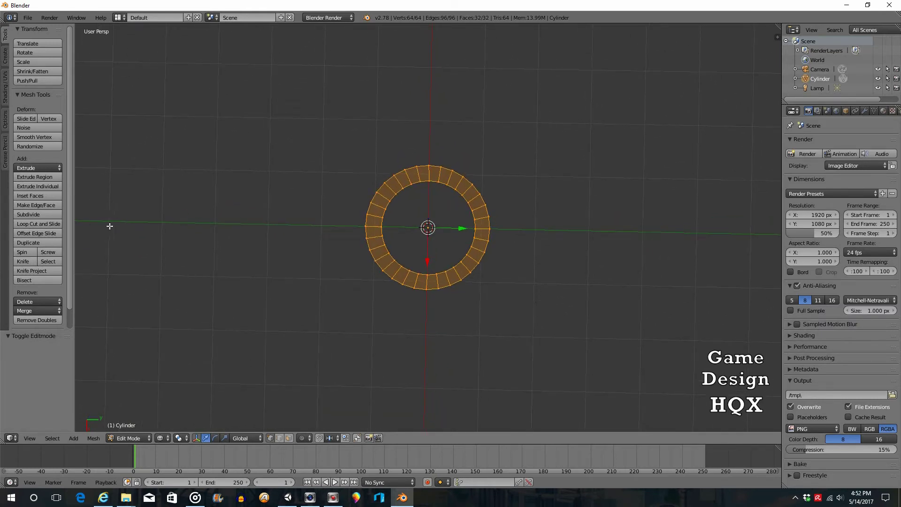
middle_drag(458, 316, 464, 316)
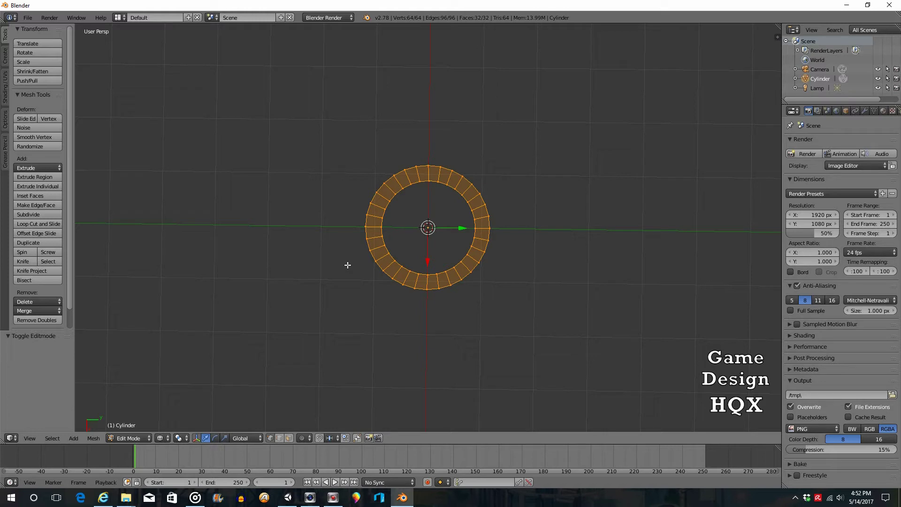
Step: Deselect all, zoom in, and box-select the lower half of the ring
key(a)
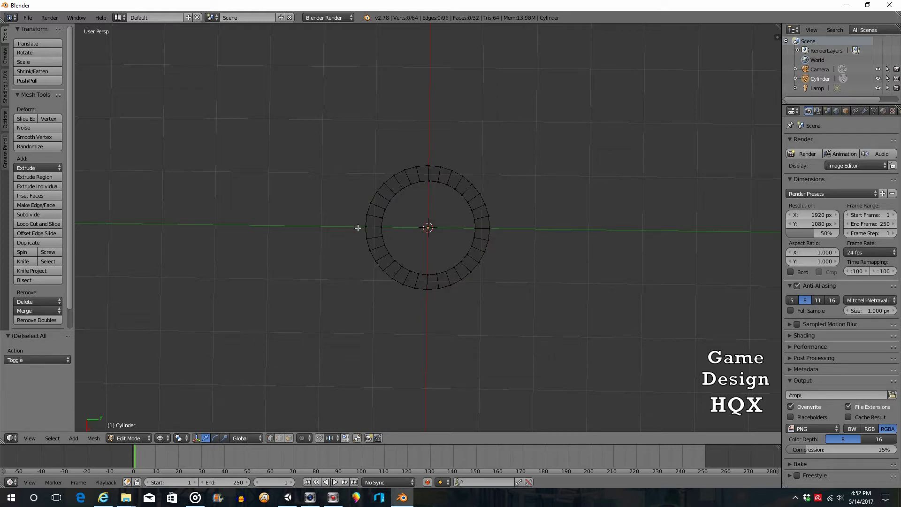
key(a)
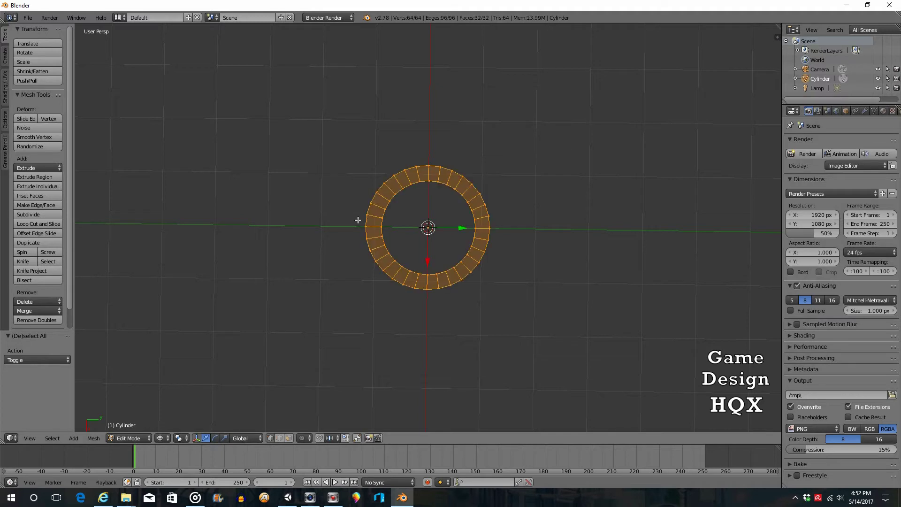
key(a)
key(a)
key(a)
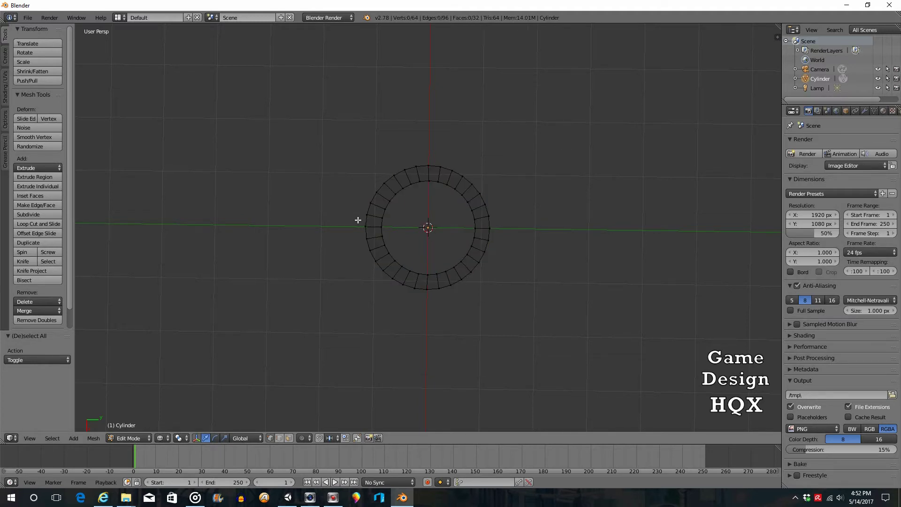
scroll(356, 226, up, 3)
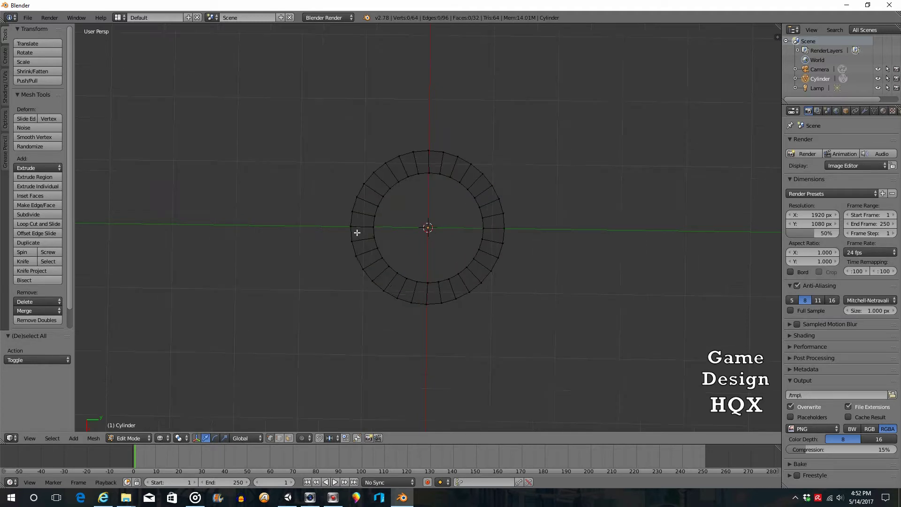
scroll(368, 229, up, 1)
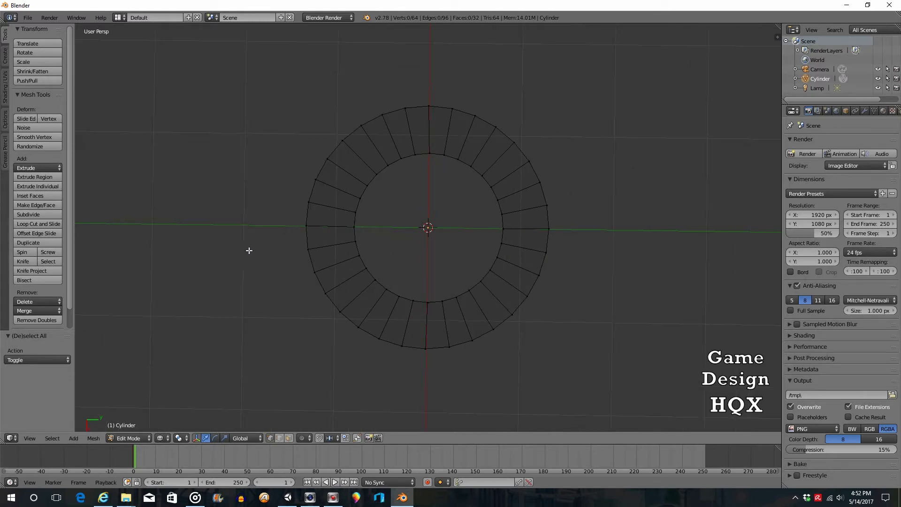
key(b)
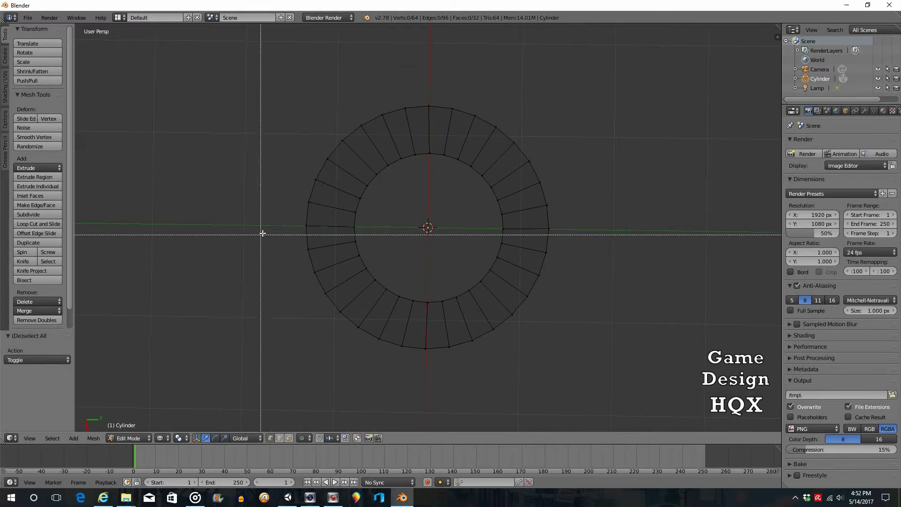
drag(283, 230, 613, 385)
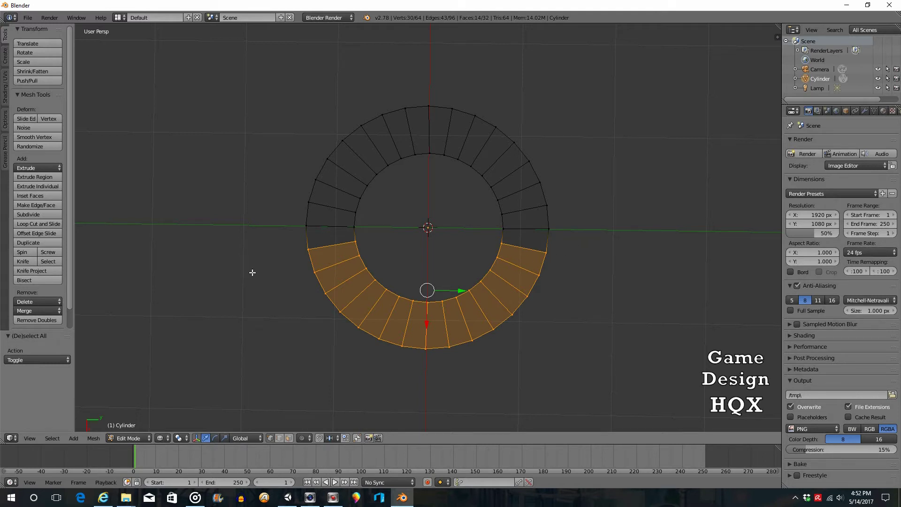
Step: Delete the ring's lower-half vertices, then move both arch legs' bottom ends down 0.294
key(x)
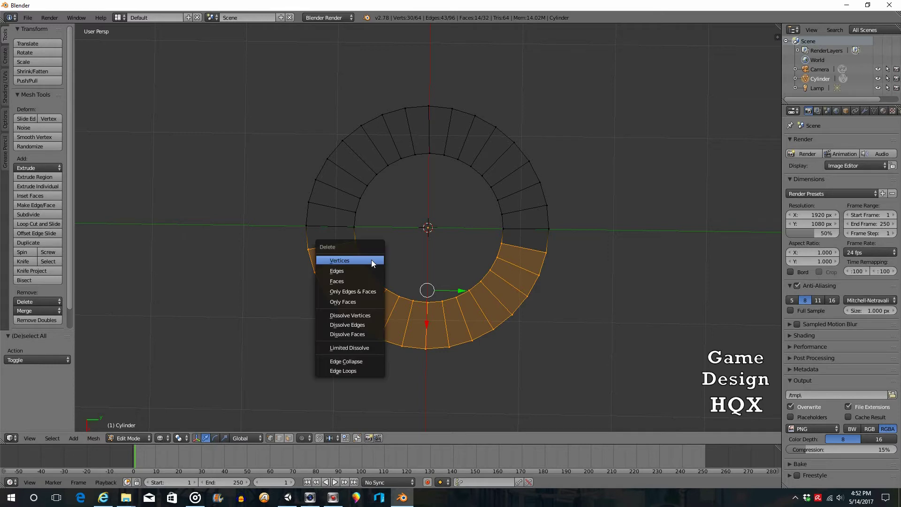
click(367, 263)
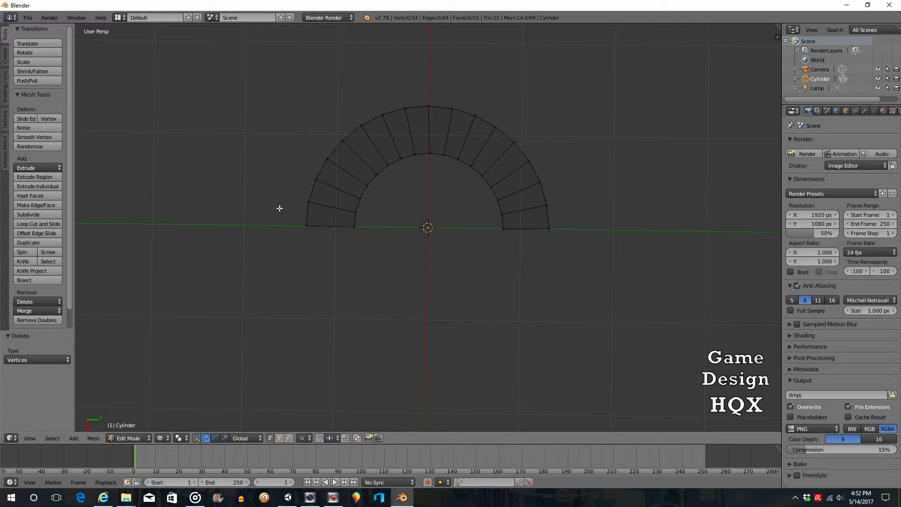
key(b)
drag(288, 220, 623, 305)
drag(428, 261, 429, 287)
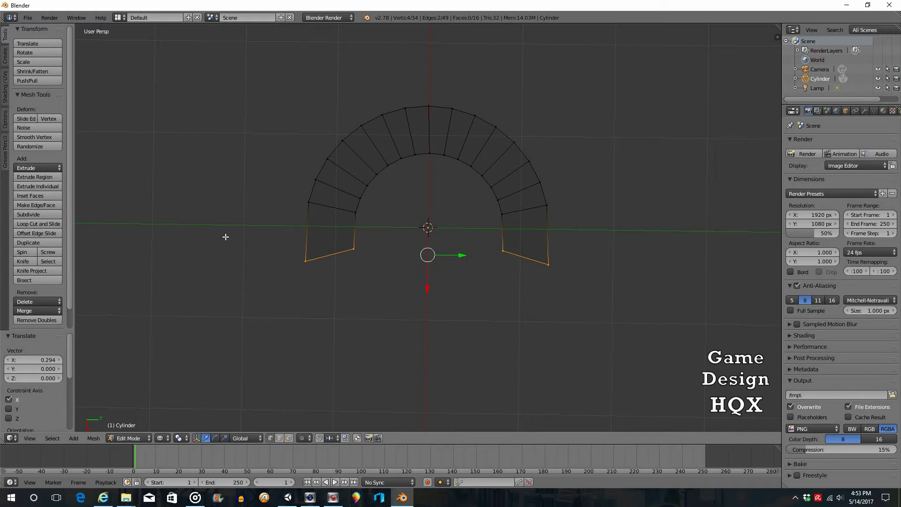
key(a)
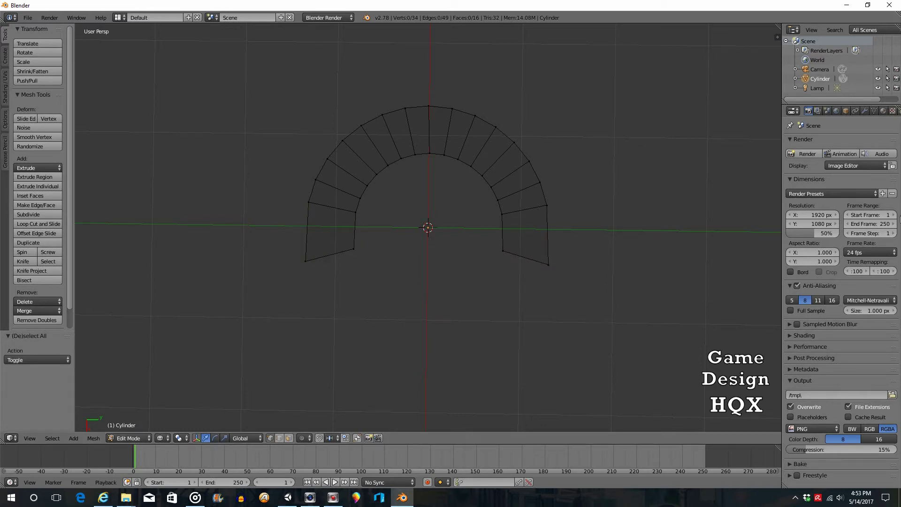
Step: Add a Solidify modifier to the half-cylinder arch and start raising its thickness
click(864, 112)
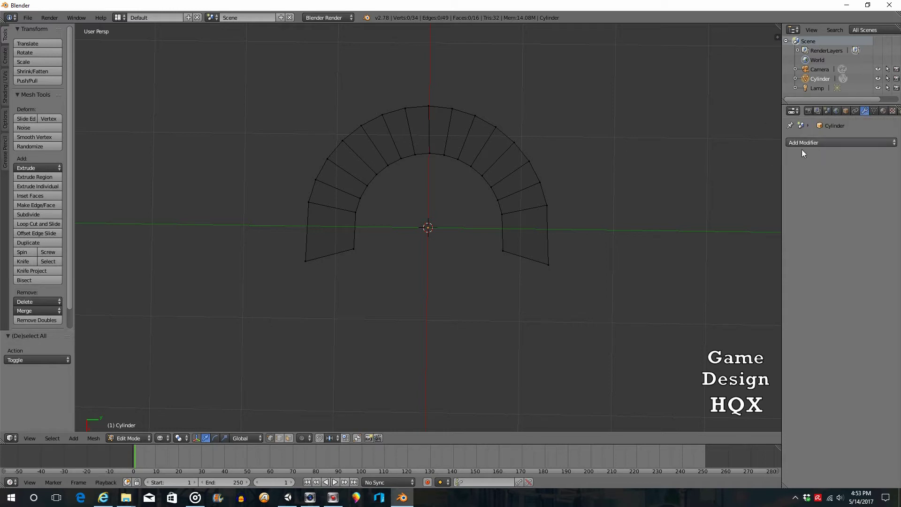
click(824, 143)
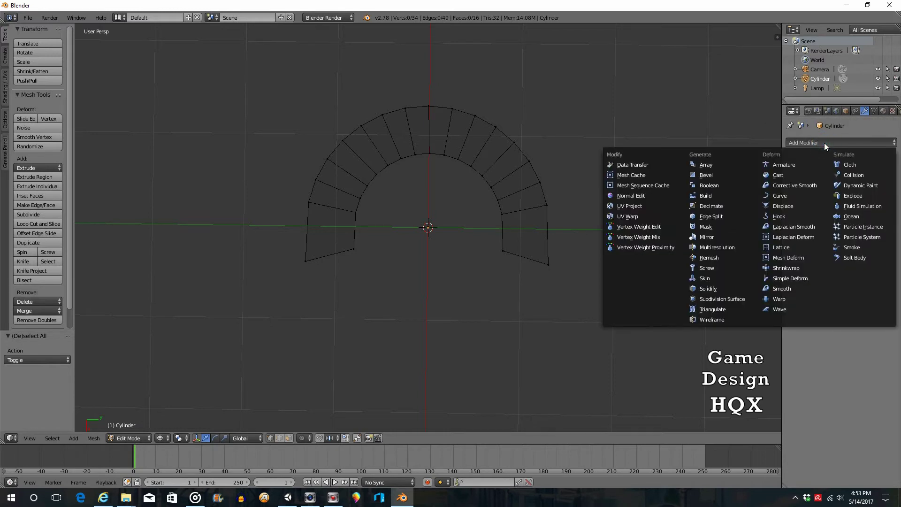
click(723, 289)
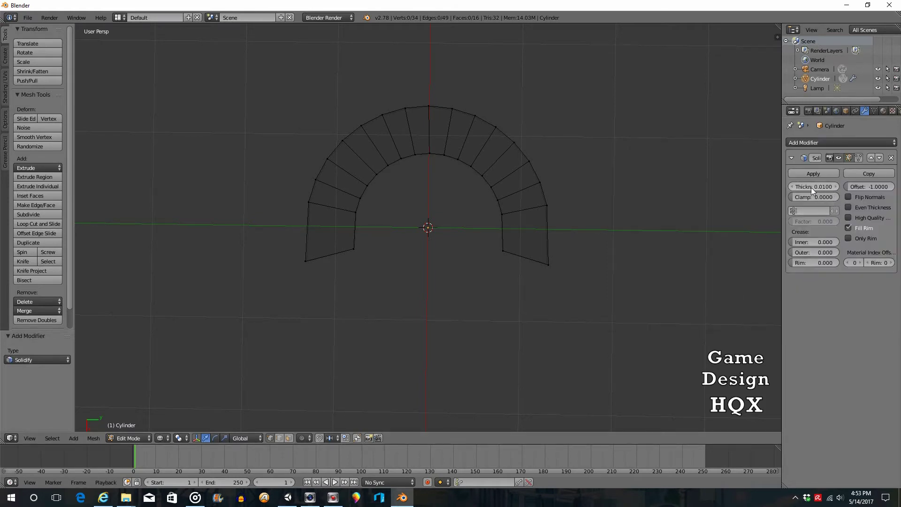
drag(805, 187, 814, 186)
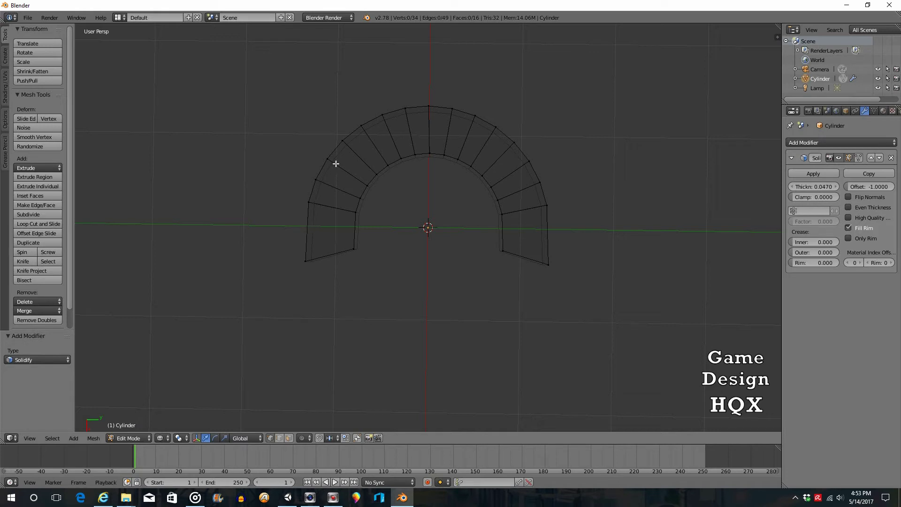
Step: Switch the viewport to Solid shading and increase the Solidify thickness to 0.0690
click(159, 439)
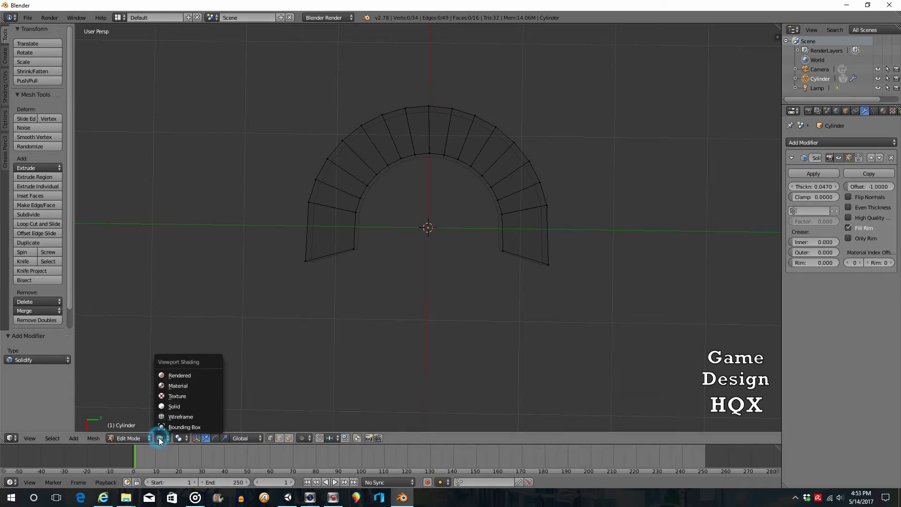
click(173, 406)
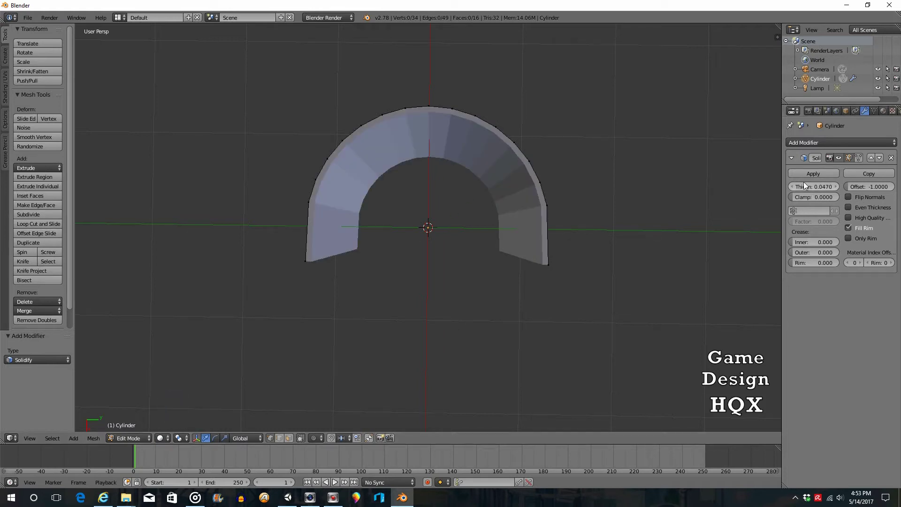
drag(804, 187, 815, 187)
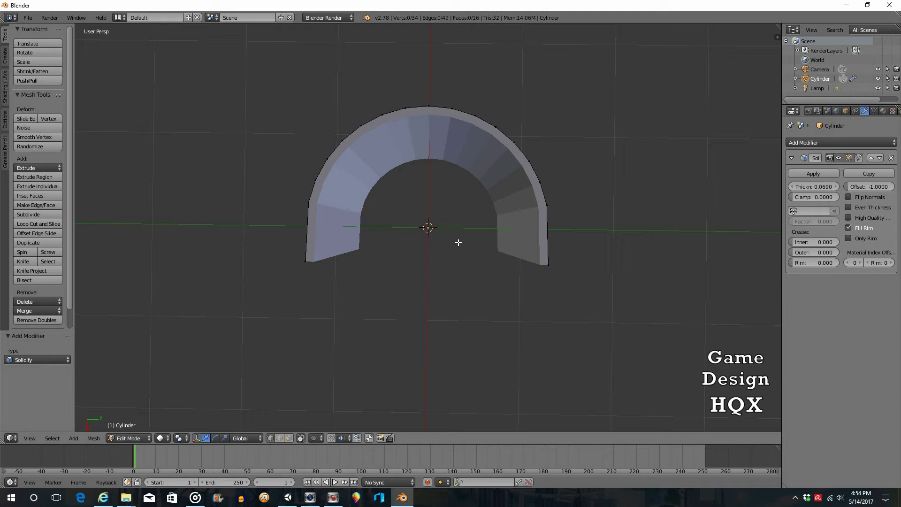
Step: Save the arch as tunnel.blend in the 3D Objects folder
click(28, 18)
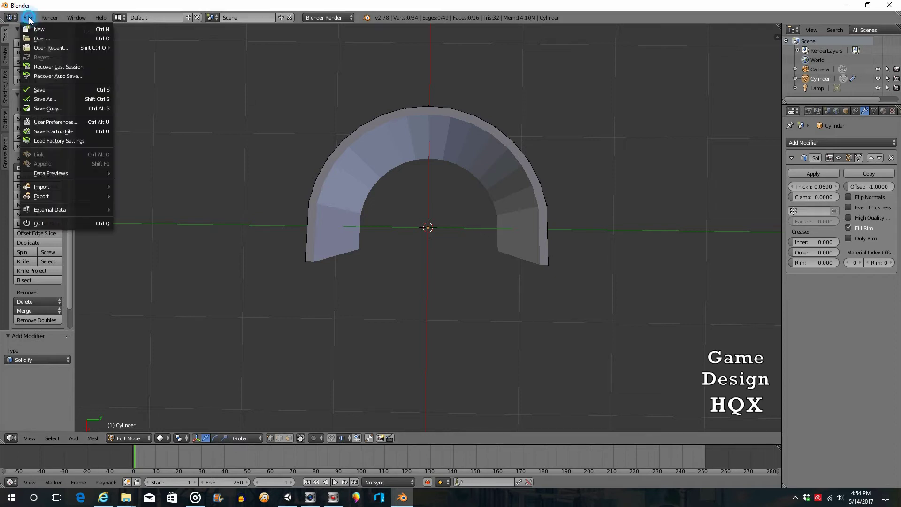
click(41, 99)
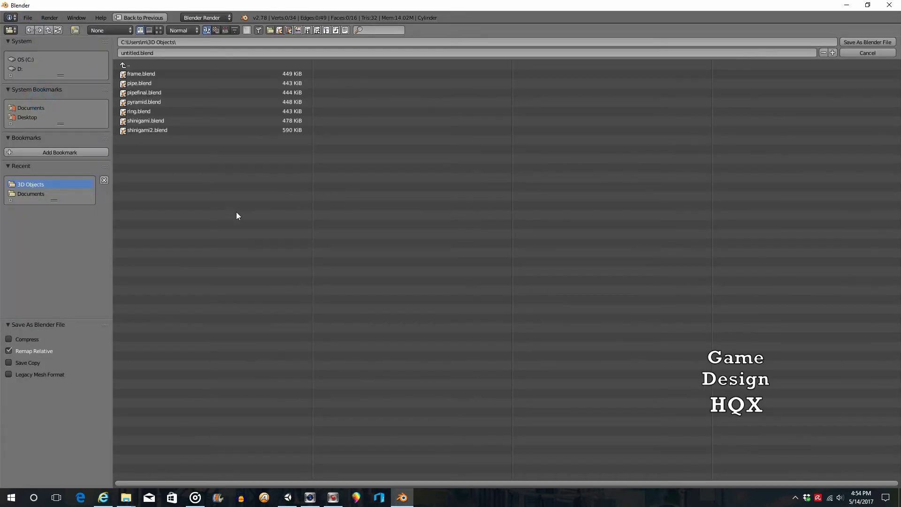
click(119, 53)
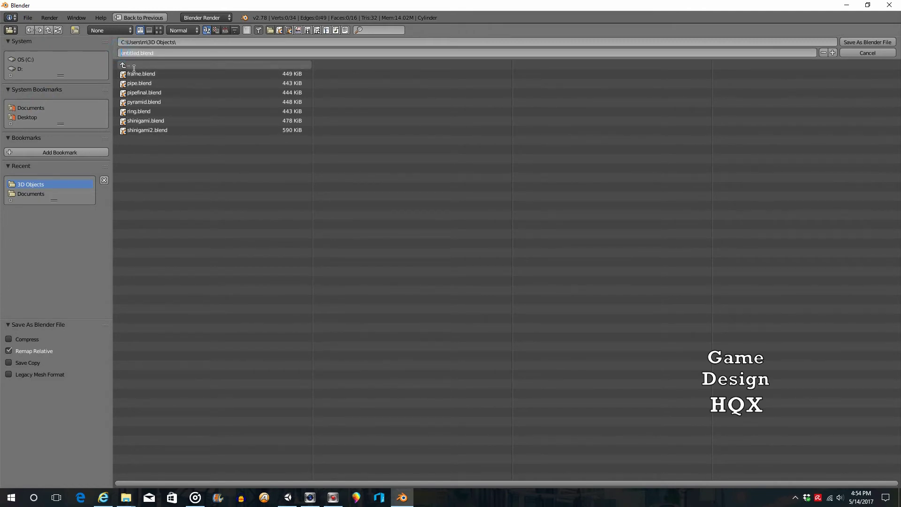
key(Delete)
key(Delete)
text(tunnel)
click(863, 44)
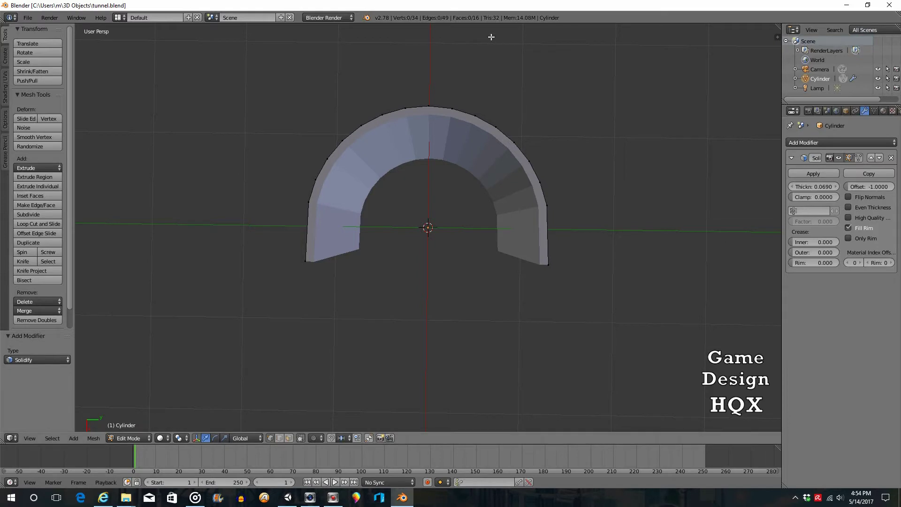
Step: Export the arch as tunnel.fbx in FBX format
click(27, 18)
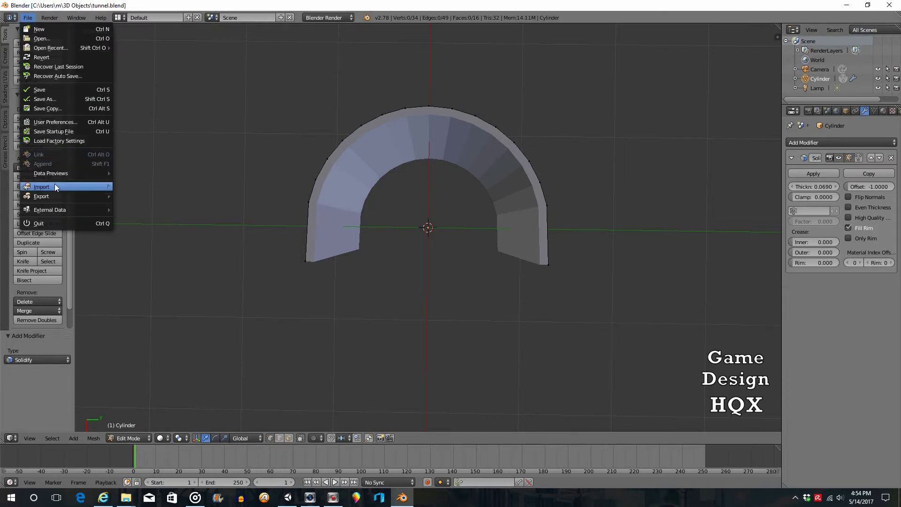
mouse_move(58, 197)
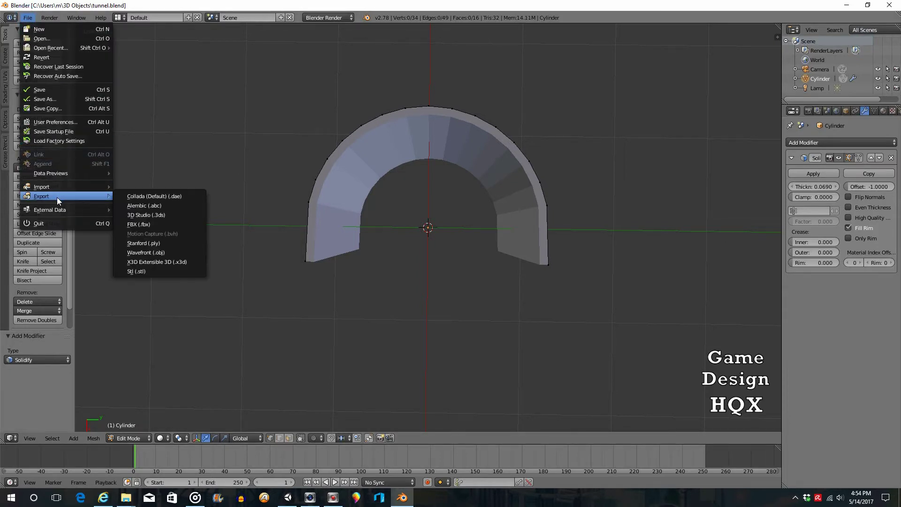
click(141, 225)
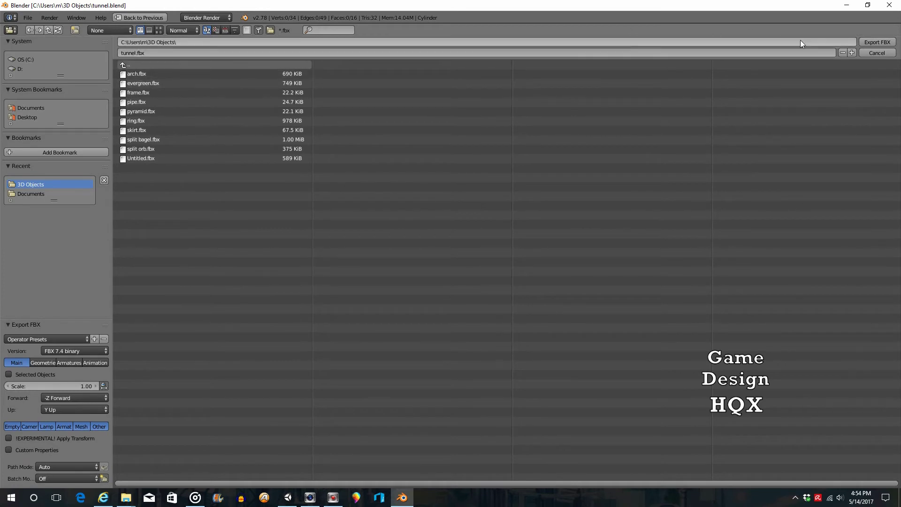
click(877, 40)
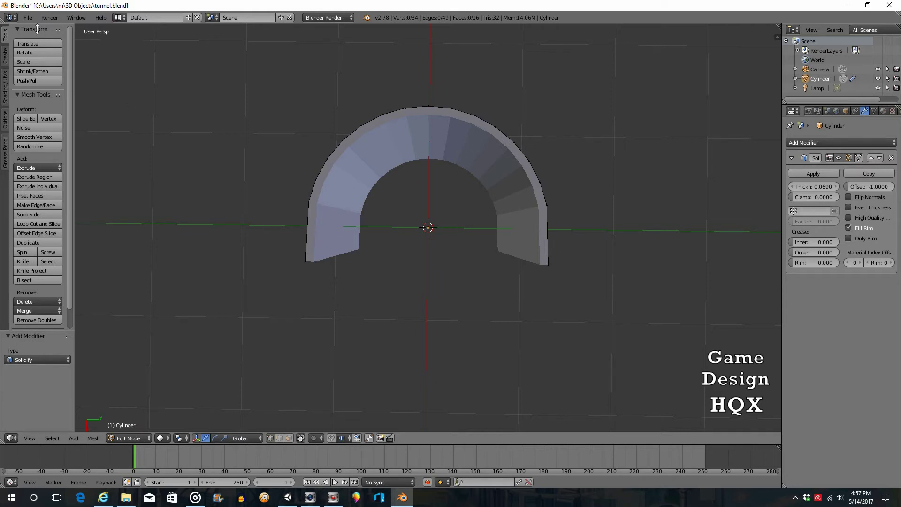
Step: Reload the start-up file for a fresh default-cube scene and switch the cube into Edit Mode
click(28, 18)
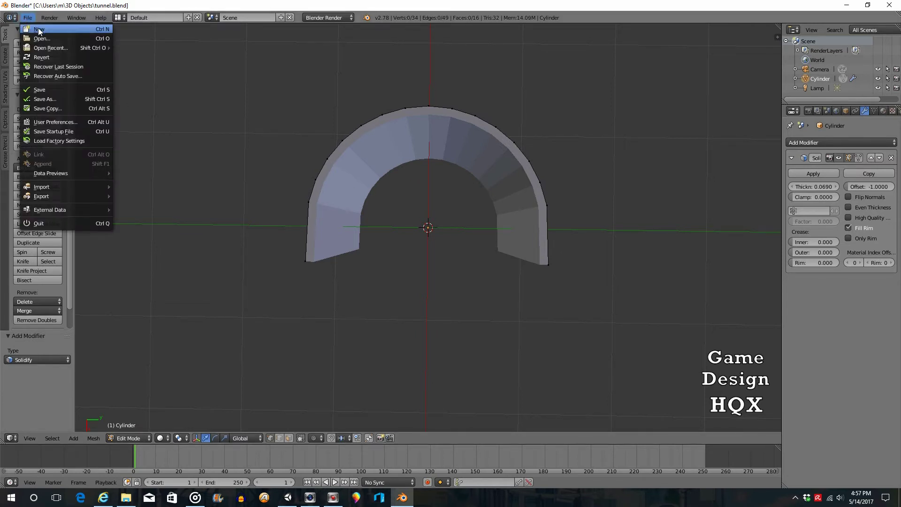
click(39, 29)
click(35, 34)
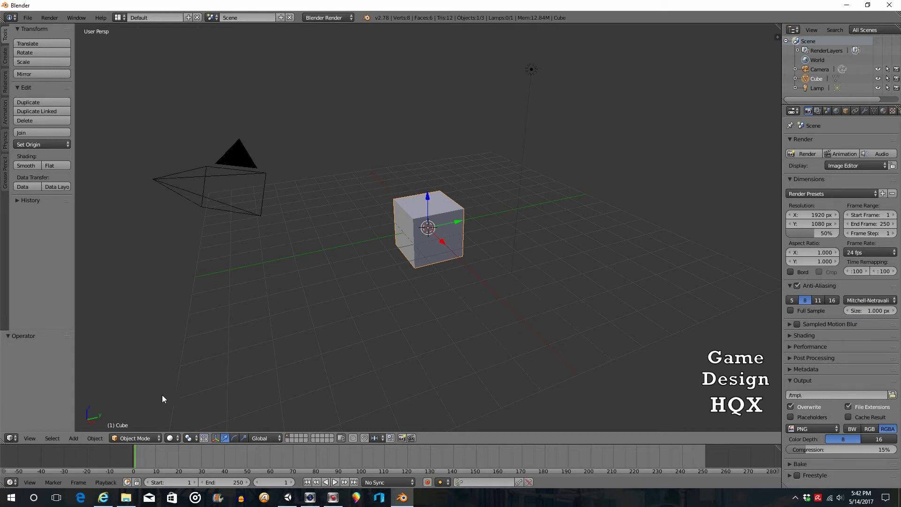
click(145, 439)
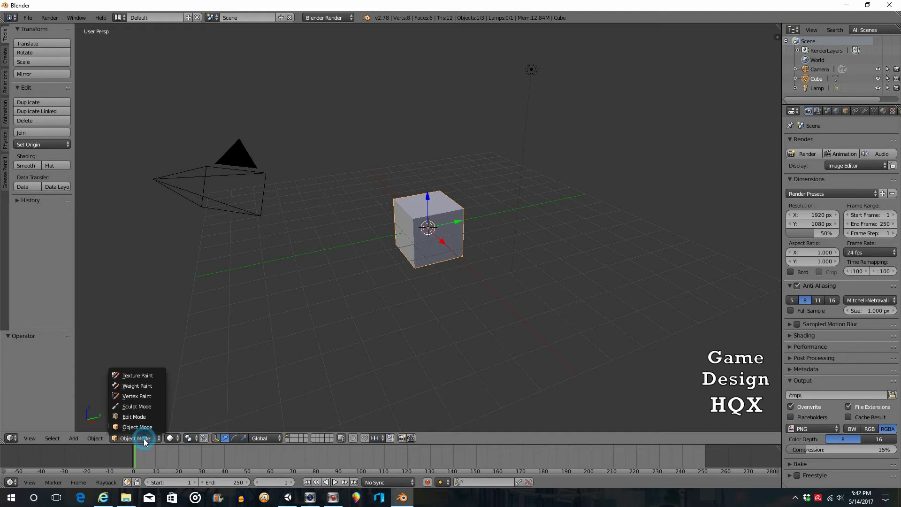
click(131, 419)
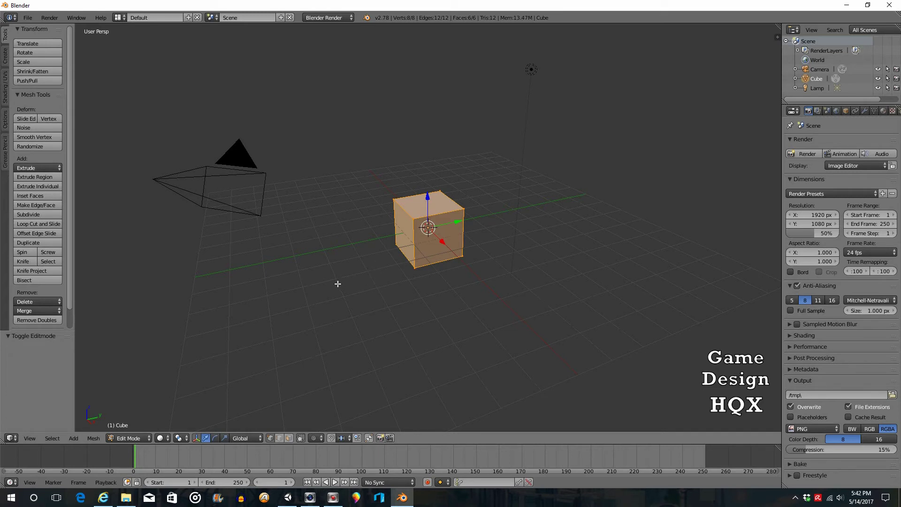
Step: In Wireframe shading, box-select only the cube's four top vertices
key(a)
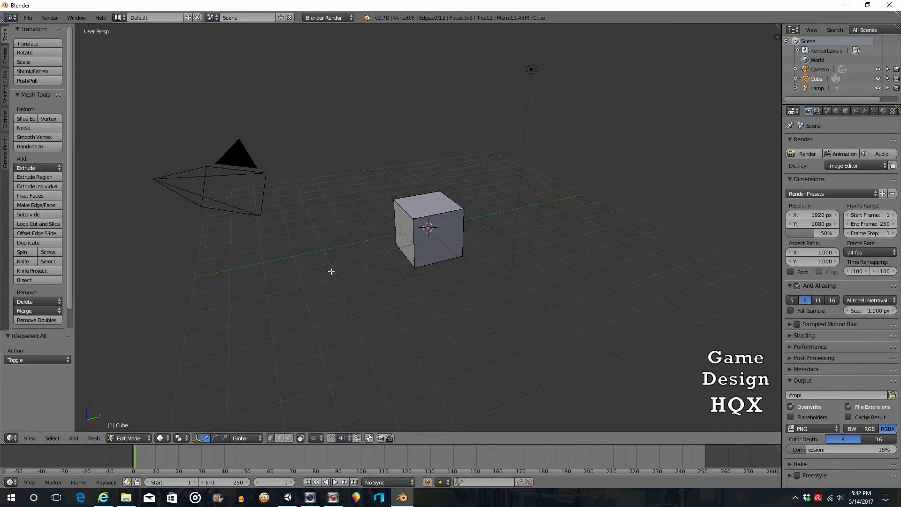
click(160, 439)
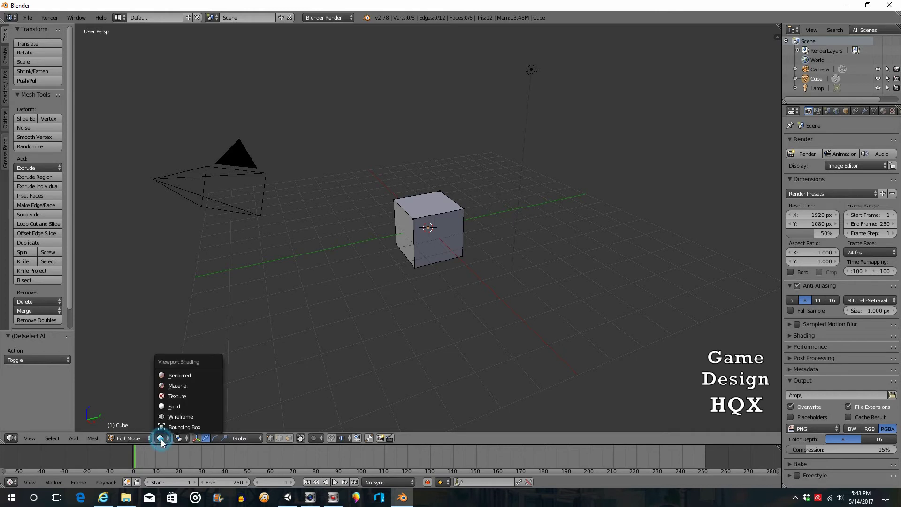
click(172, 416)
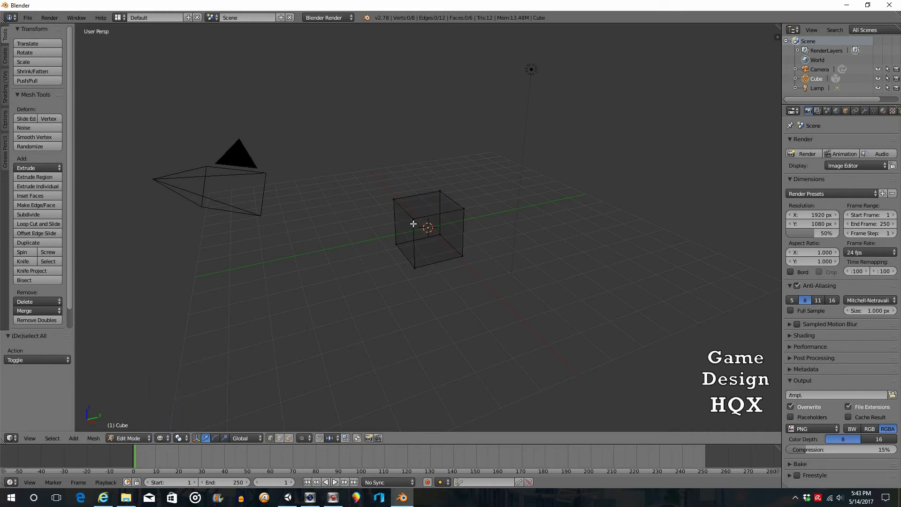
key(b)
drag(379, 171, 493, 226)
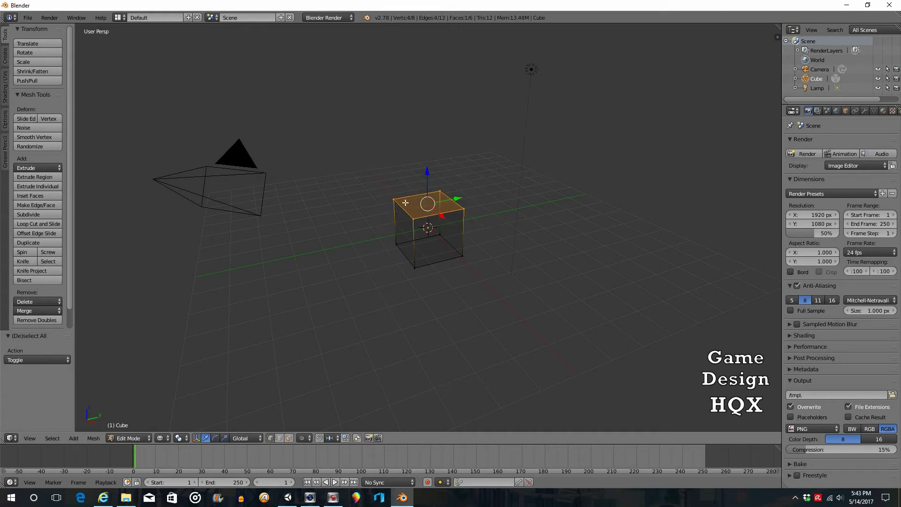
Step: Merge the selected top vertices At Center into a single apex, then deselect
click(91, 438)
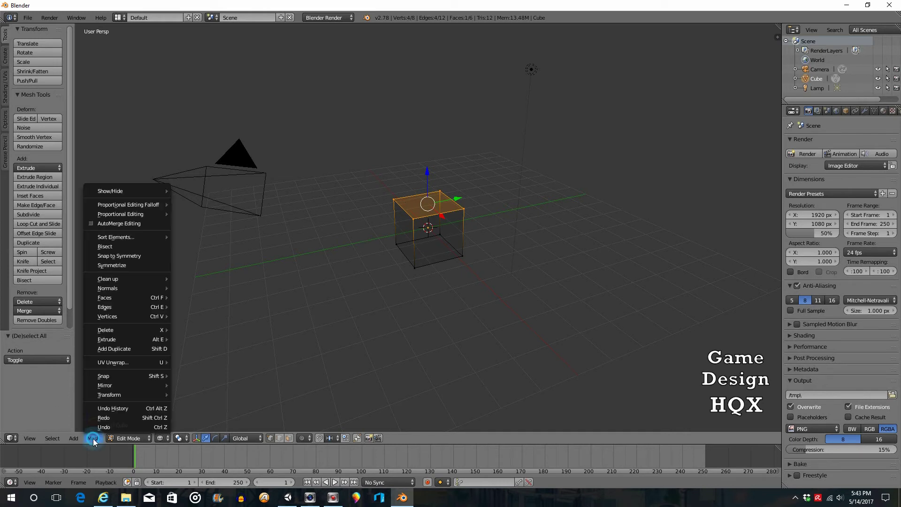
mouse_move(134, 318)
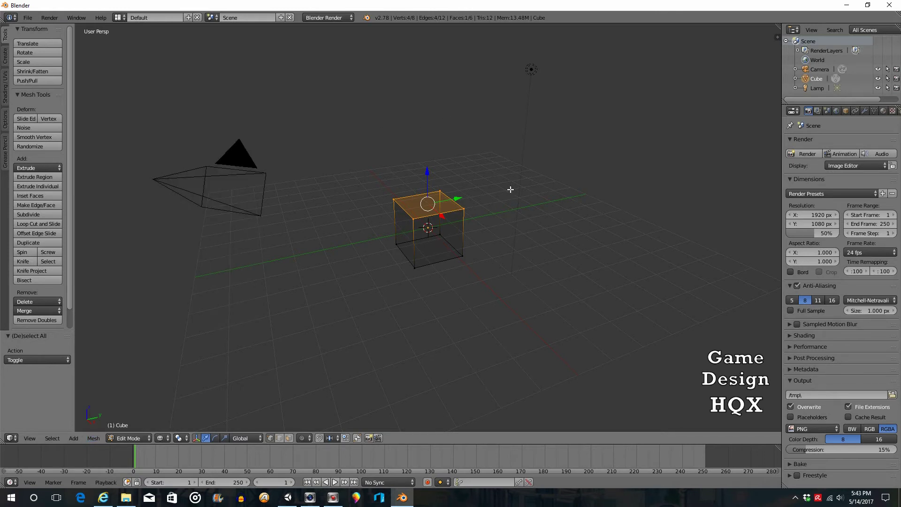
key(alt+m)
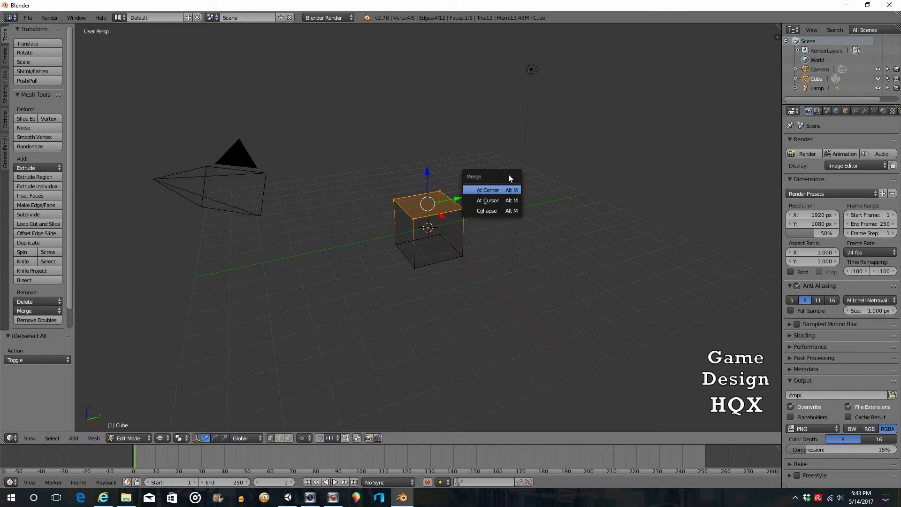
click(492, 190)
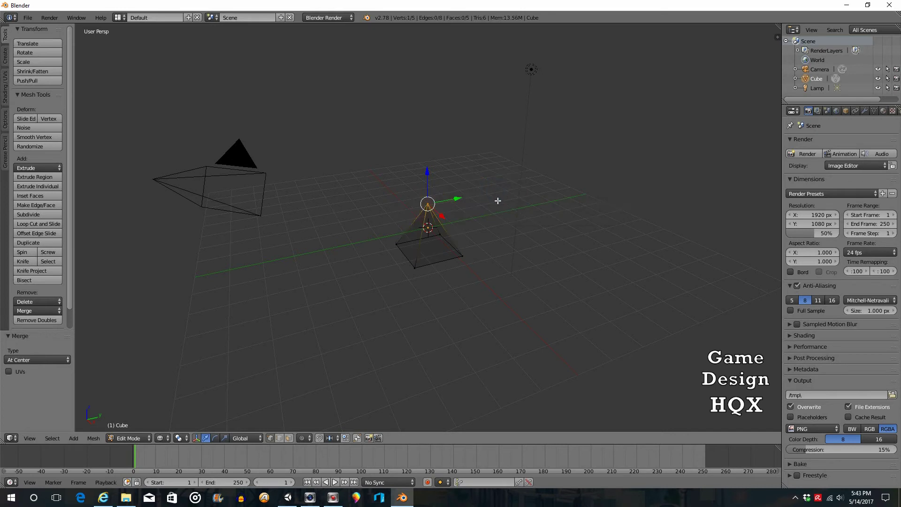
key(a)
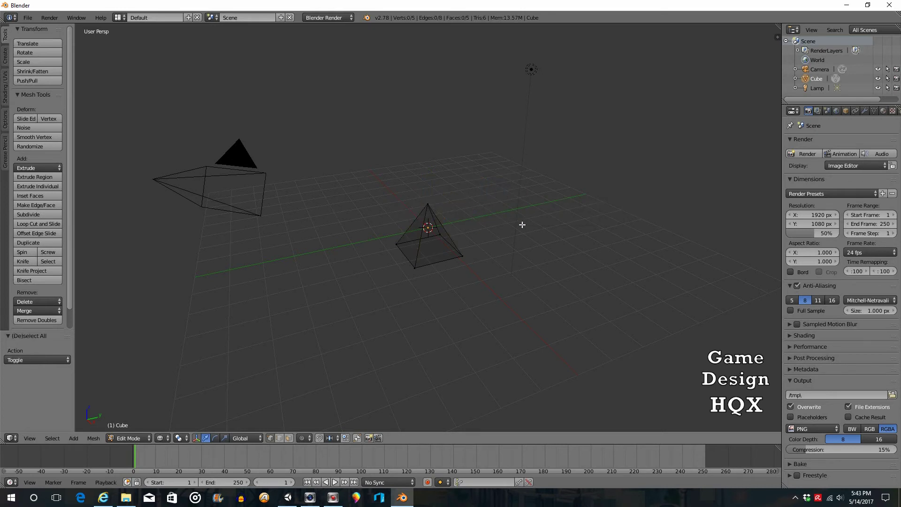